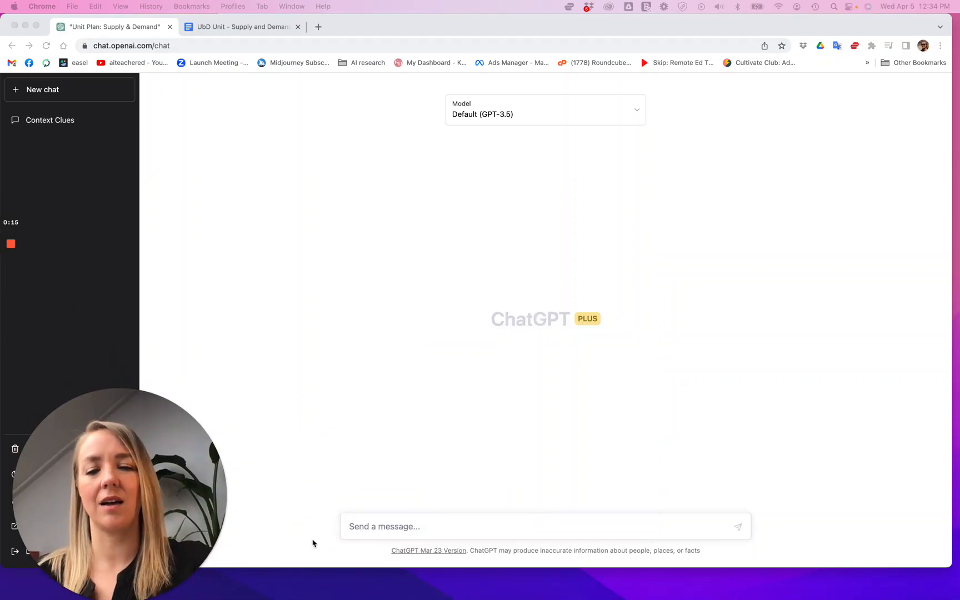
left_click_drag(132, 510, 854, 491)
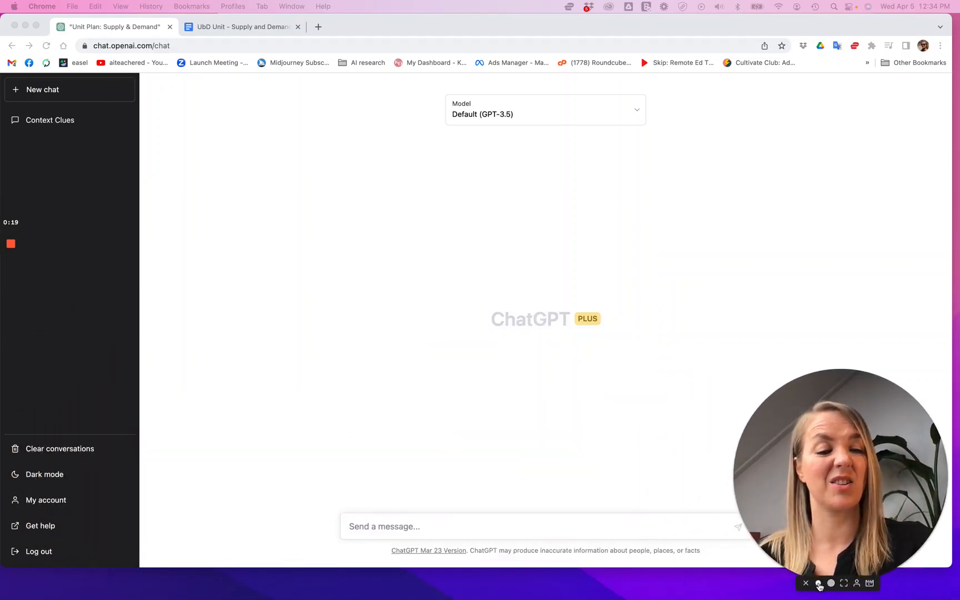
left_click(831, 585)
left_click_drag(781, 538, 872, 517)
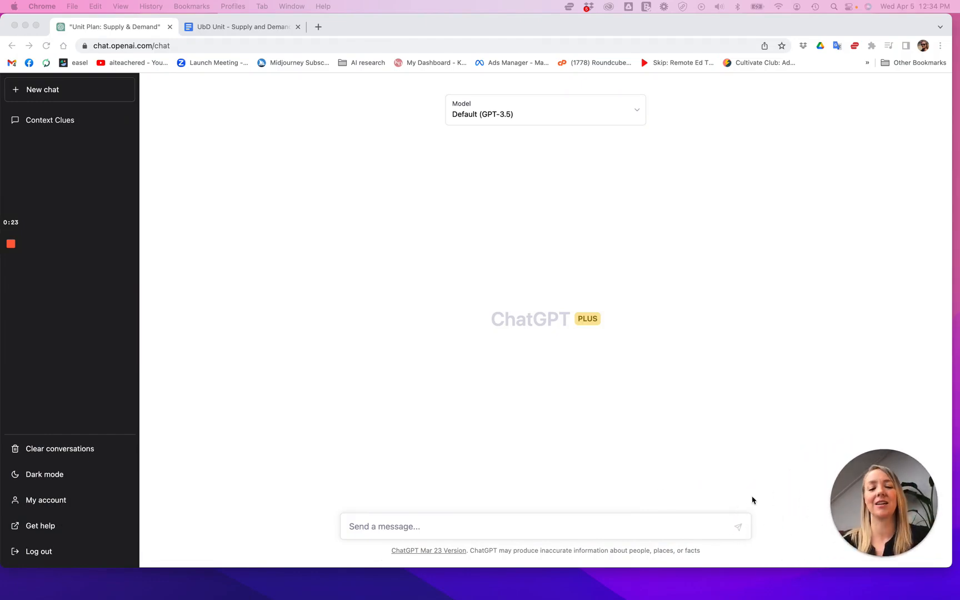
Send the prompt "create a unit about teaching supply and demand for 5th graders"
left_click(377, 529)
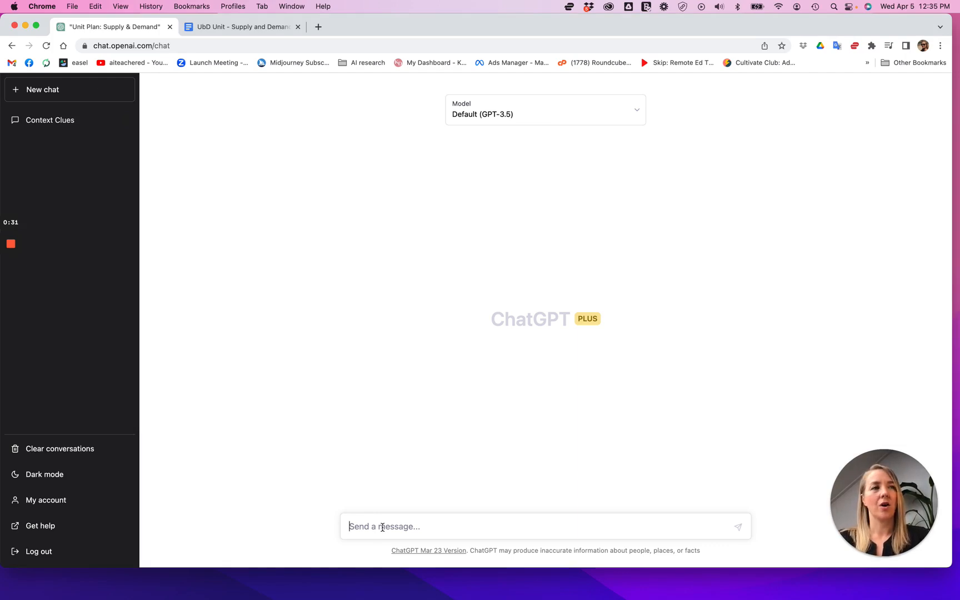
type("create a")
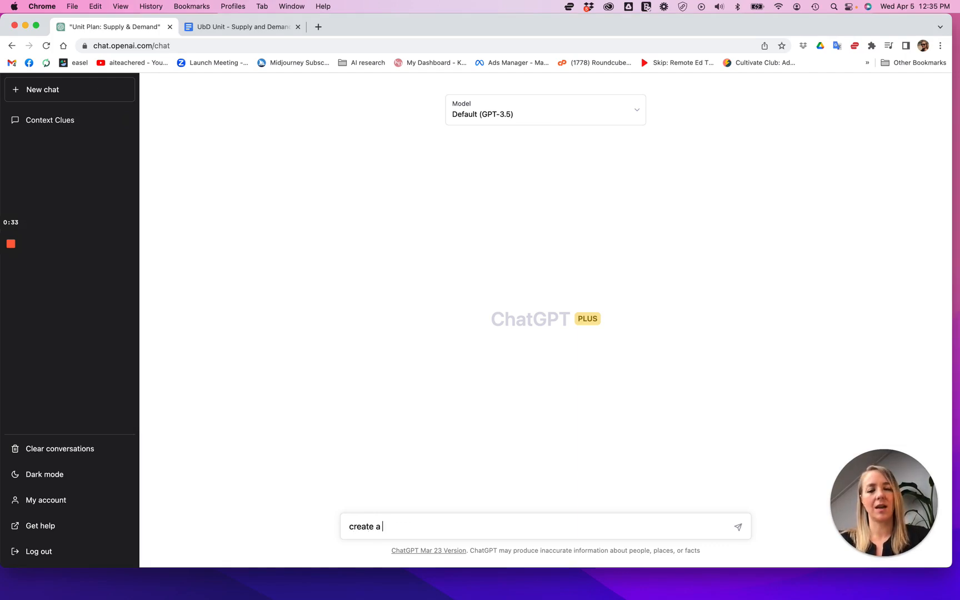
type(" unit abou")
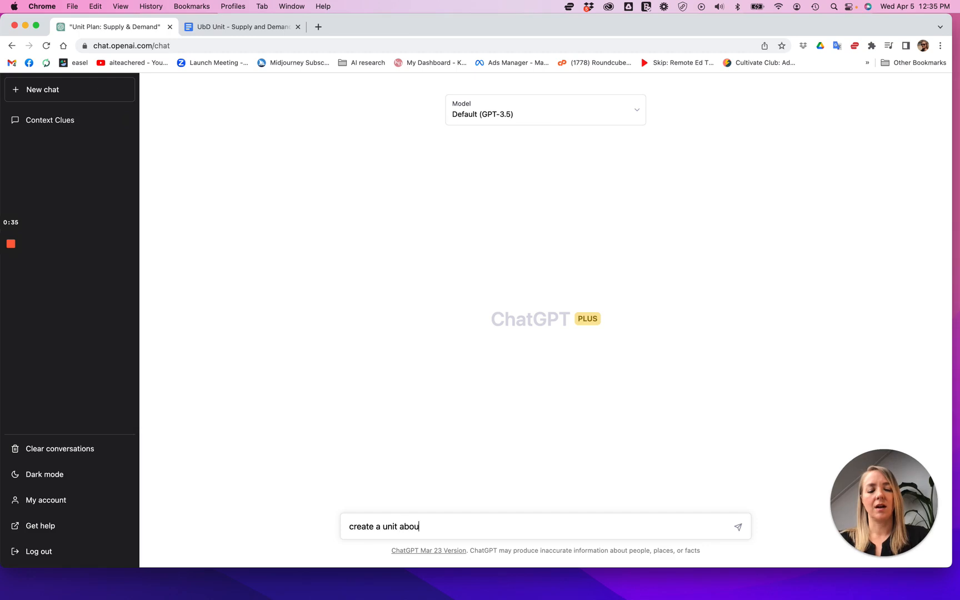
type("t teaching supply ")
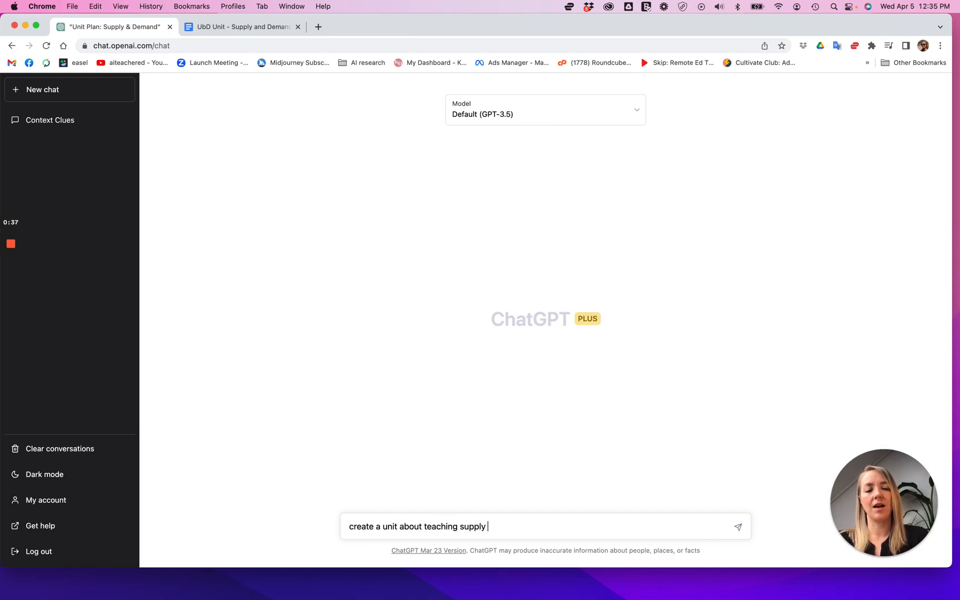
type("and demand for 5th graders")
key("Return")
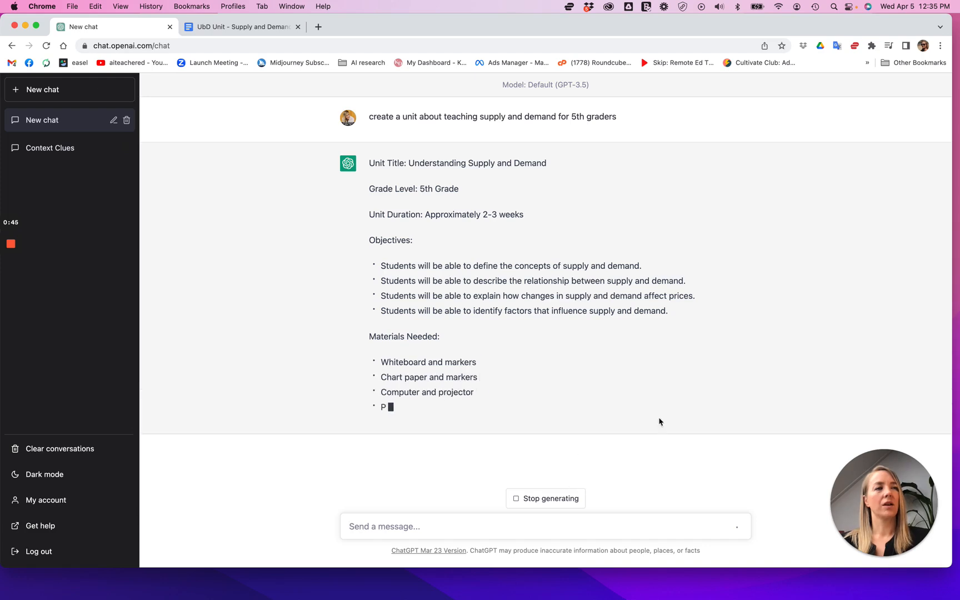
Send the follow-up prompt "make it last 5 weeks" to extend the generated unit plan
scroll(657, 398, "up", 2)
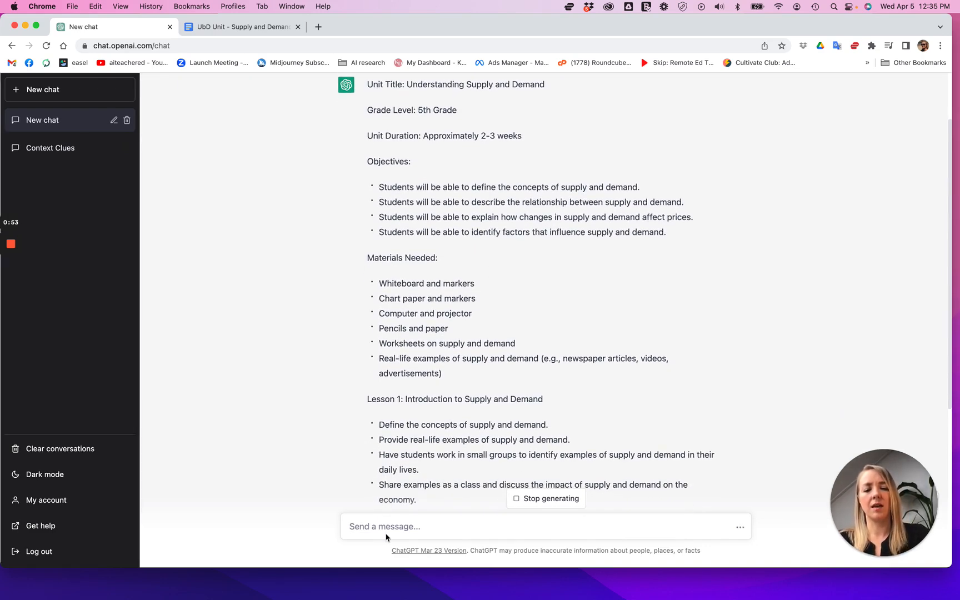
left_click(398, 531)
type("make it ")
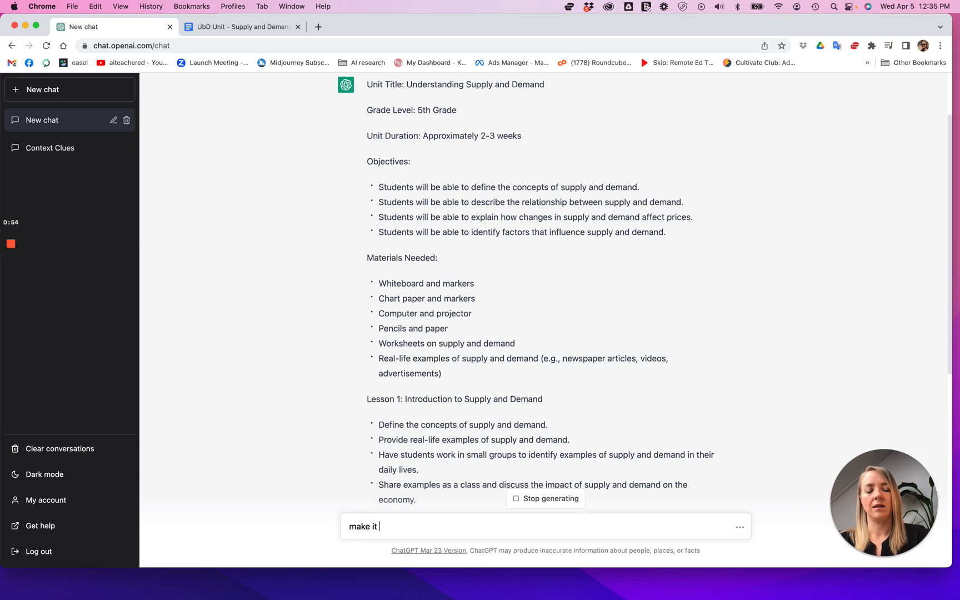
type("last 5 weeks")
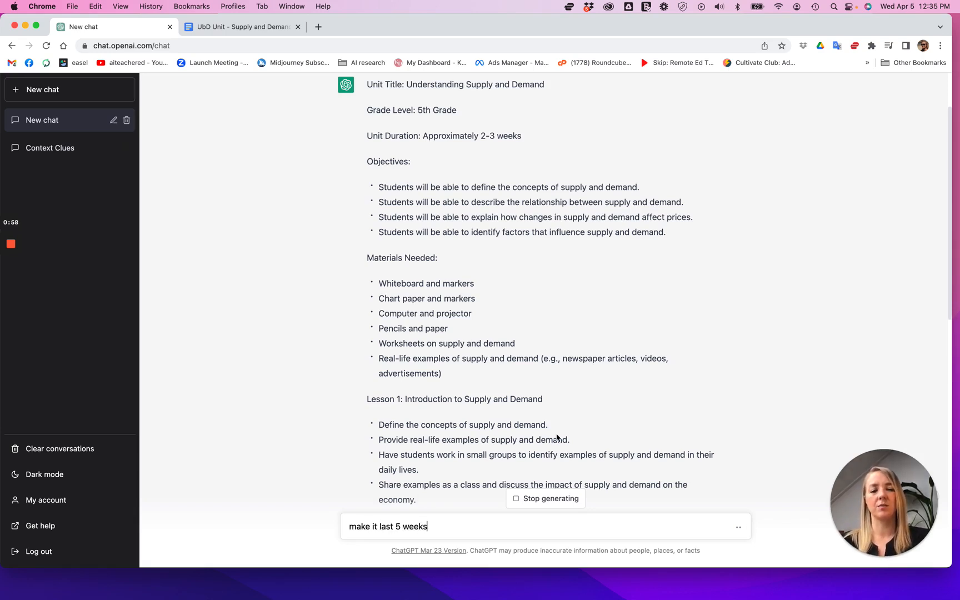
scroll(562, 488, "down", 10)
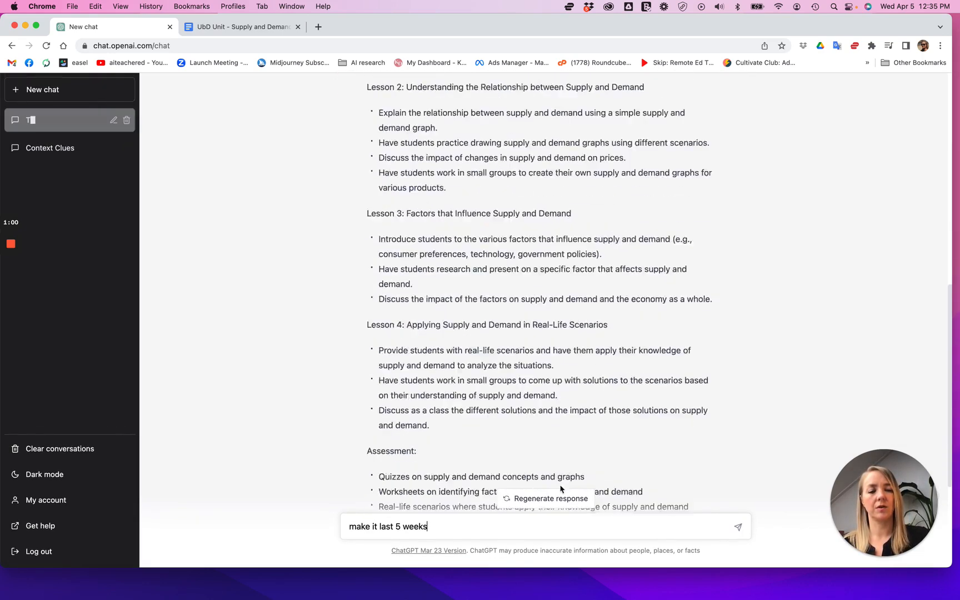
left_click(738, 528)
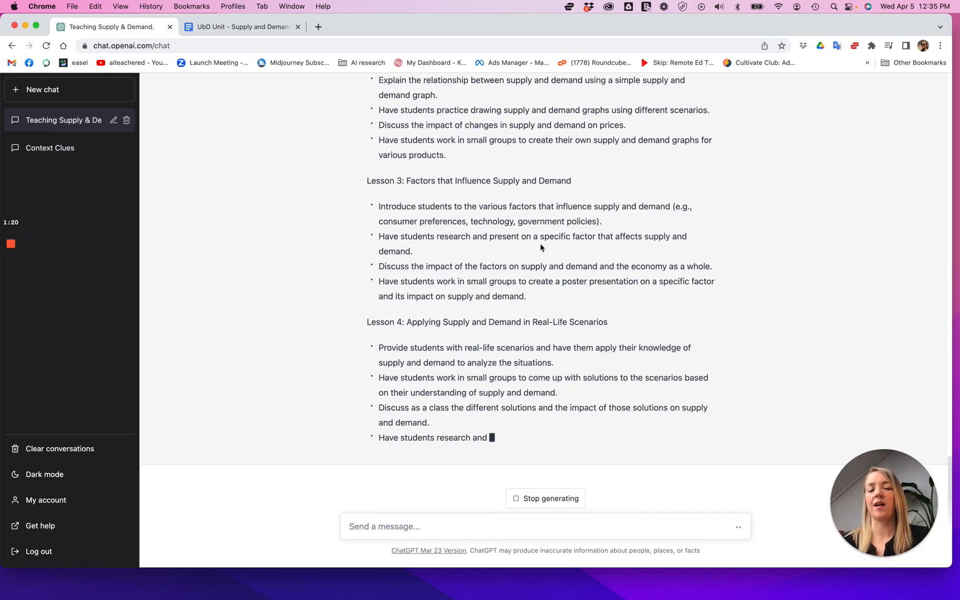
Review the extended unit plan from its objectives through its lessons, assessment and extension activities
scroll(565, 245, "up", 20)
scroll(563, 250, "down", 20)
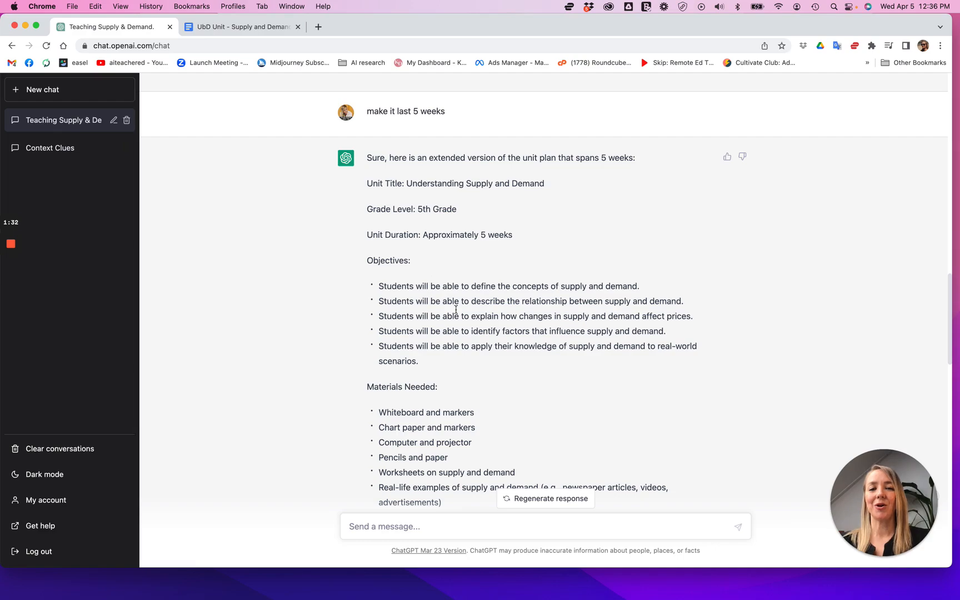
scroll(466, 340, "down", 20)
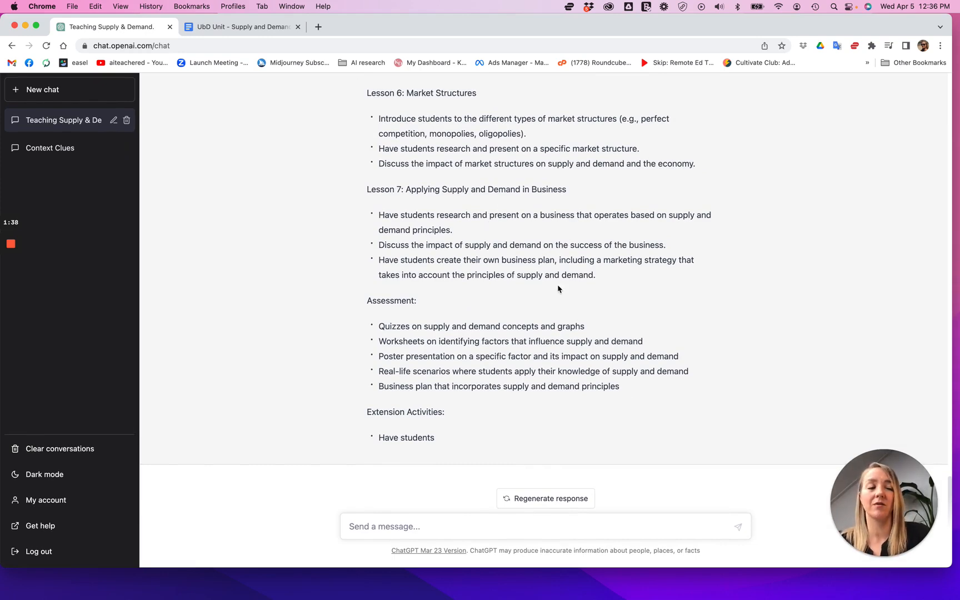
Switch to the UbD Unit - Supply and Demand document in Google Docs and examine its Stage 1, Stage 2 and Stage 3 sections
left_click(243, 27)
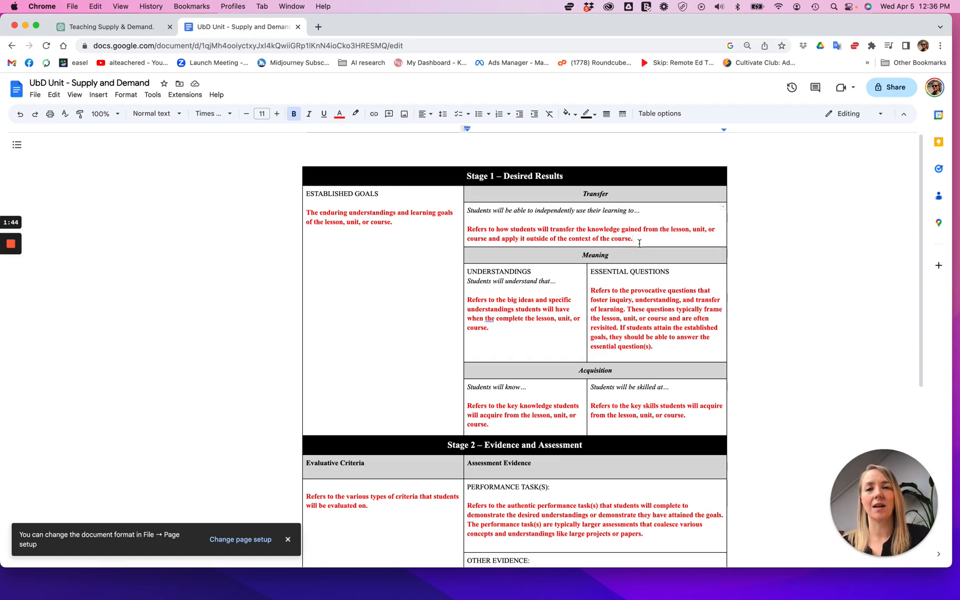
scroll(565, 277, "down", 3)
scroll(566, 278, "down", 3)
scroll(556, 286, "up", 5)
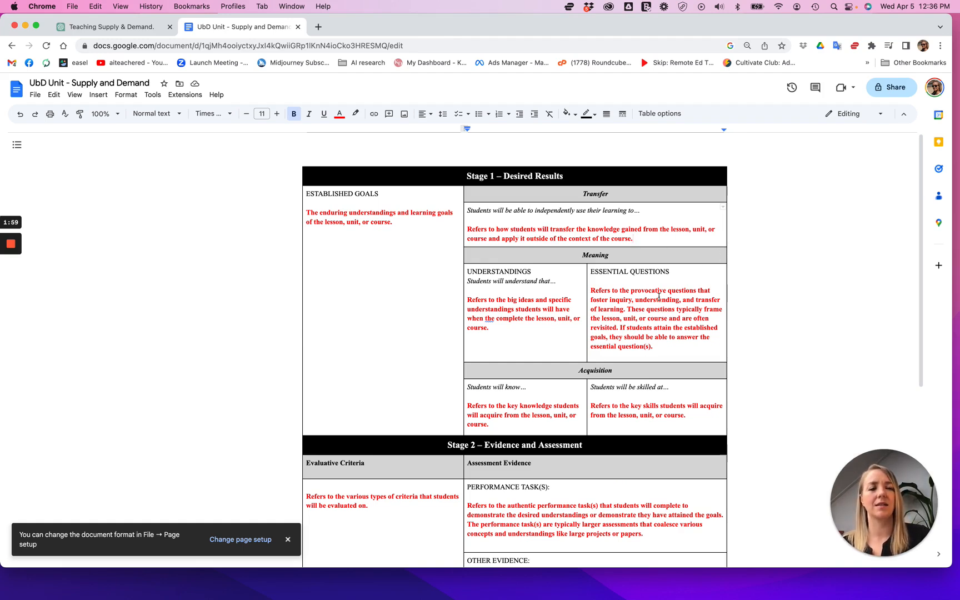
scroll(653, 306, "down", 1)
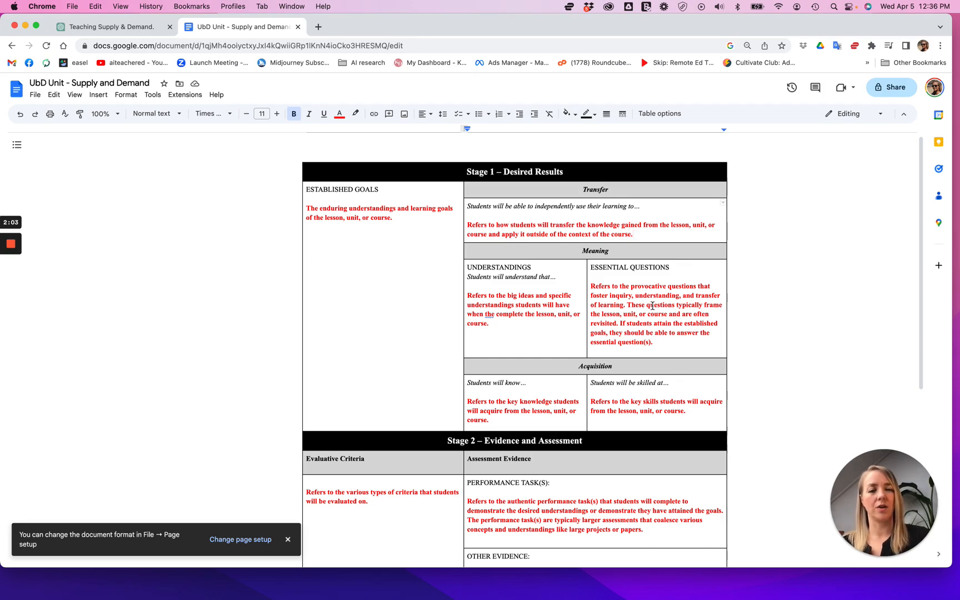
scroll(653, 306, "down", 6)
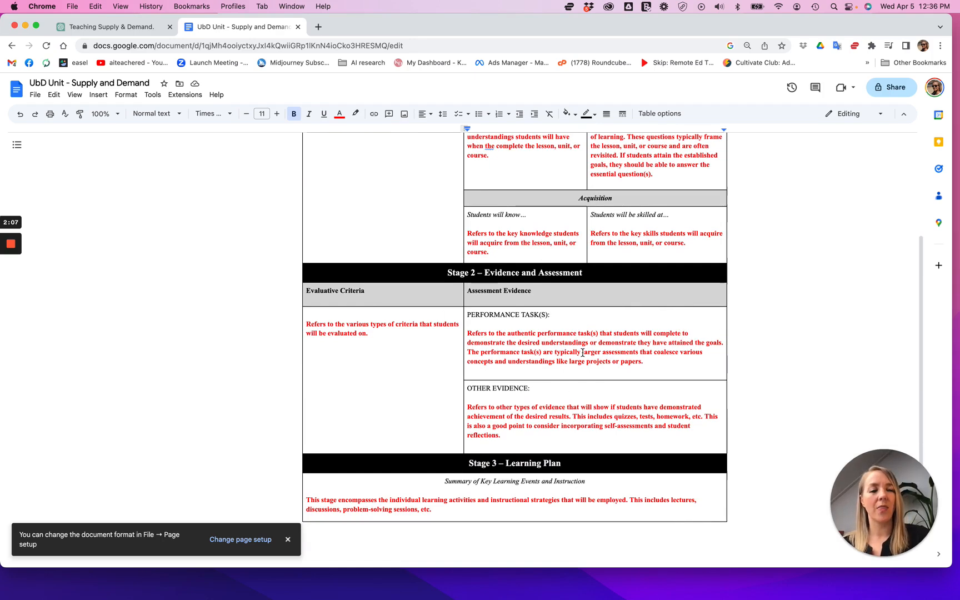
scroll(639, 481, "down", 2)
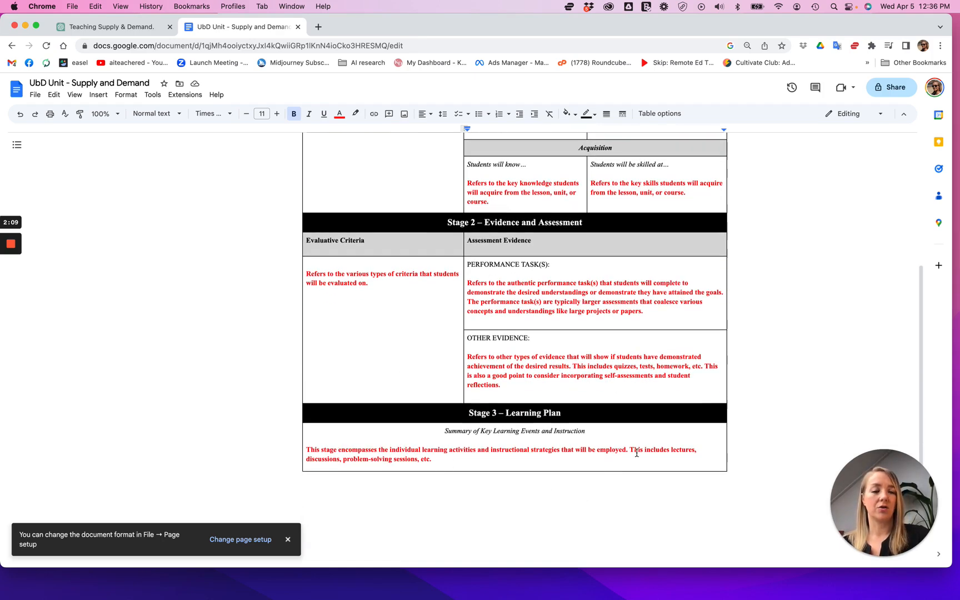
Return to ChatGPT and draft "I need my unit plan to match an understanding by design format. Can you make a plan for"
left_click(108, 27)
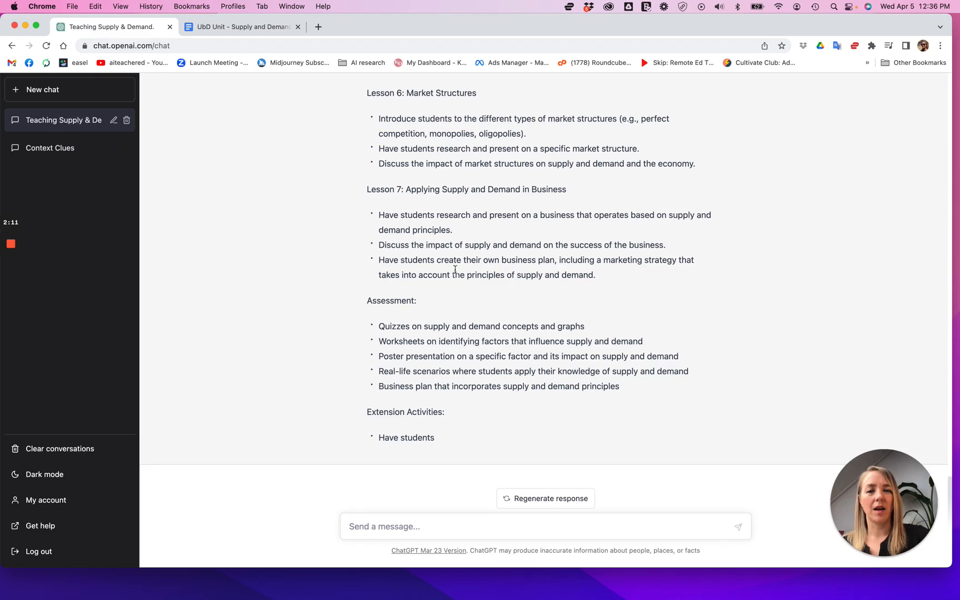
scroll(587, 321, "up", 10)
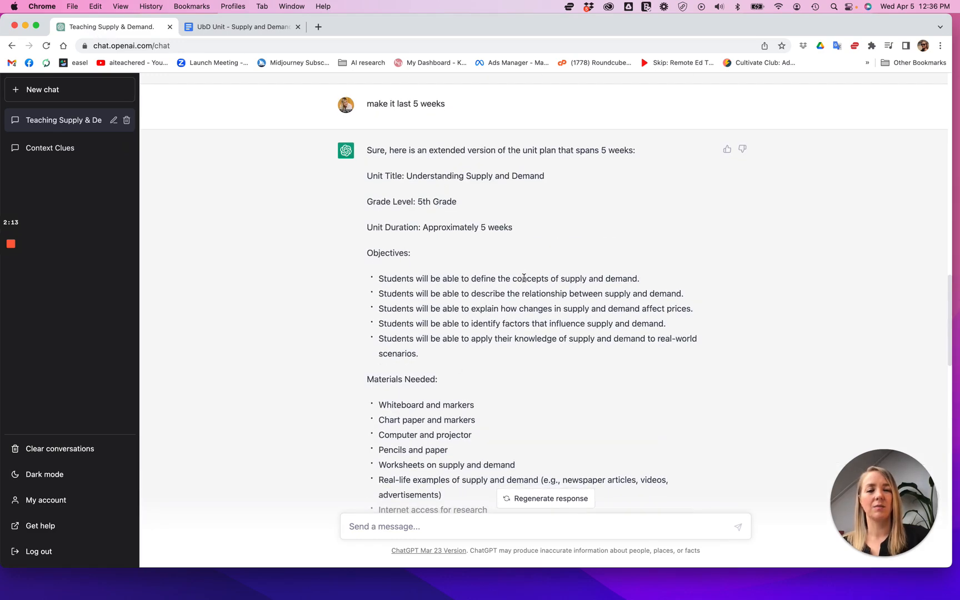
scroll(524, 276, "down", 6)
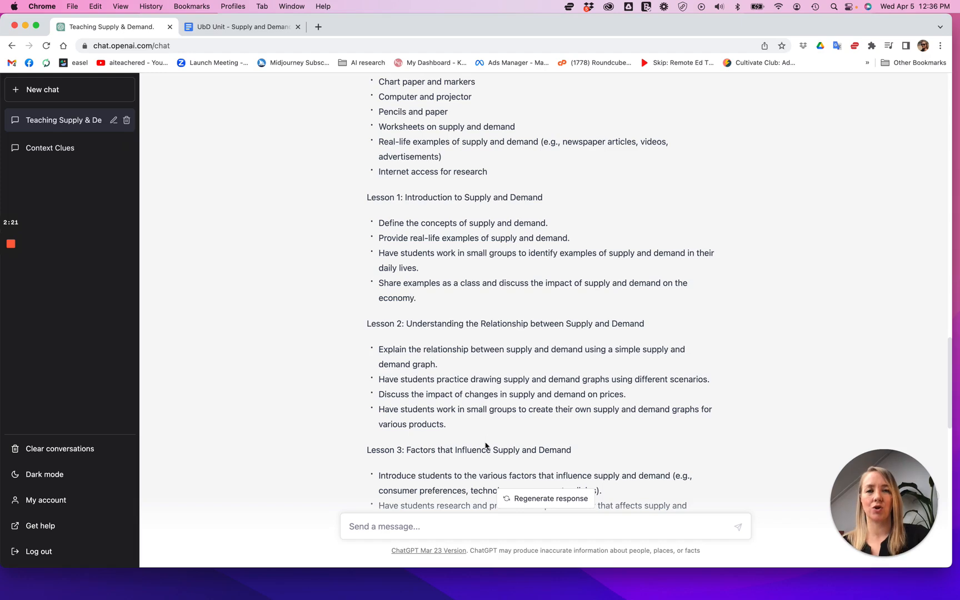
scroll(456, 453, "down", 10)
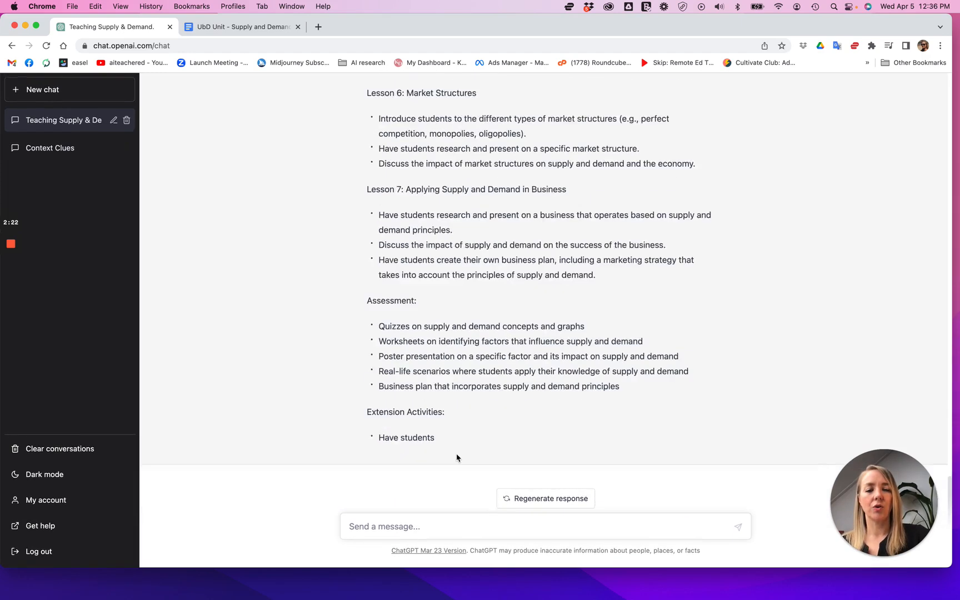
left_click(402, 526)
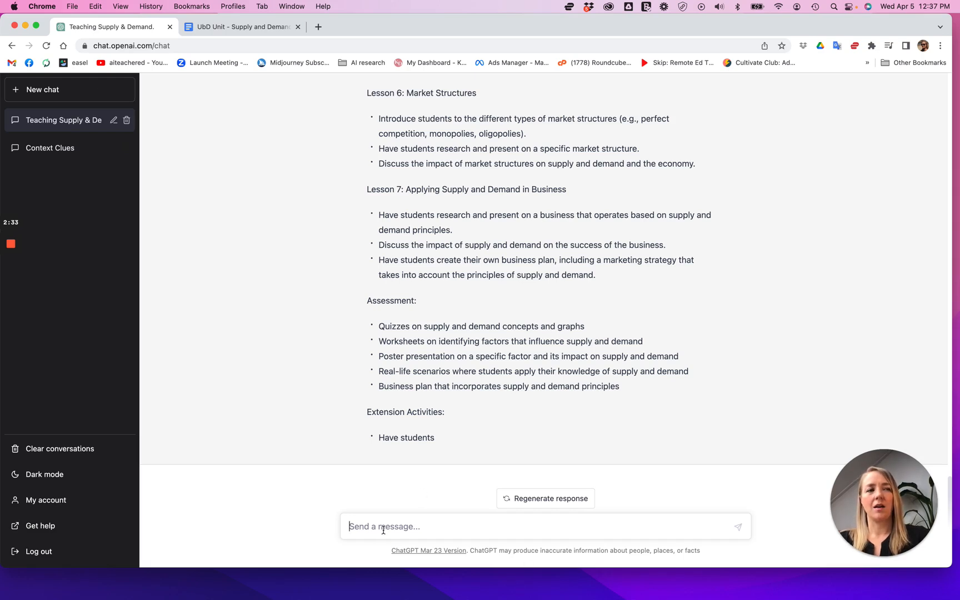
type("I need my unit plan to mad")
type("ch an understandinb ")
type("by")
key("BackSpace")
key("BackSpace")
key("BackSpace")
key("BackSpace")
type("g by design format. Can you make a plan for ")
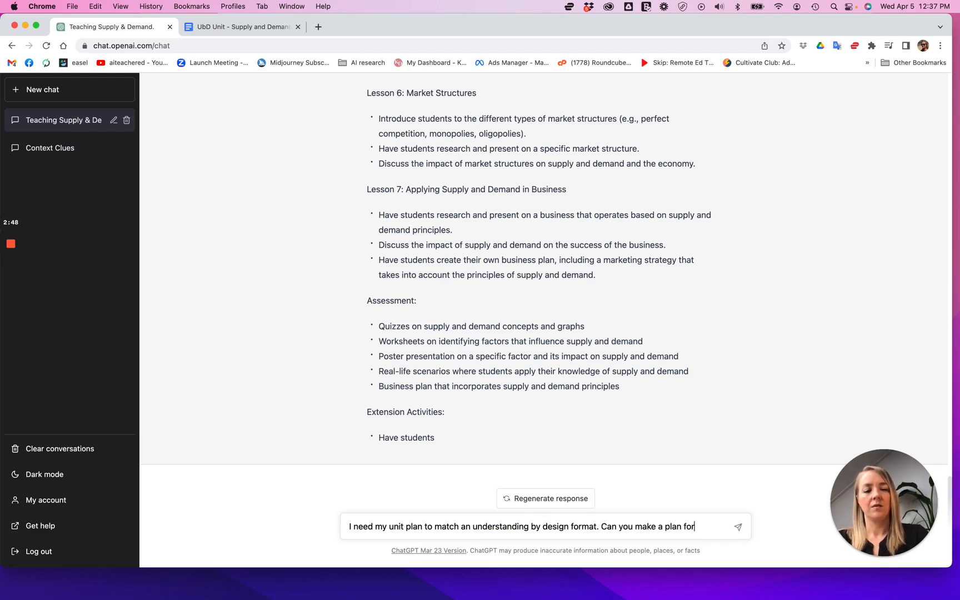
Continue the draft message with "a supply and demand unit that matches a UBD lesson planning format."
type("a supply an")
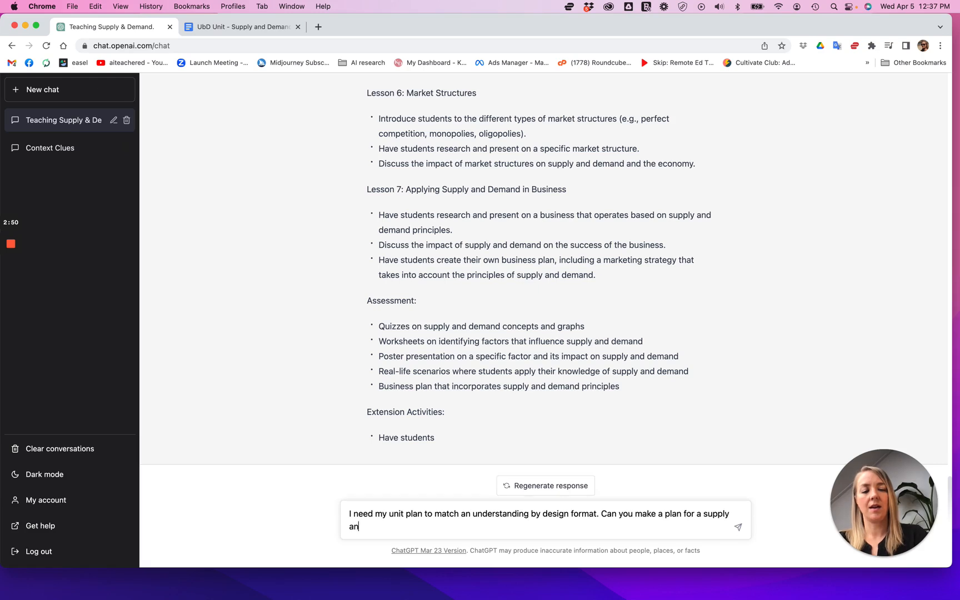
type("d demand unit that matches a UBD")
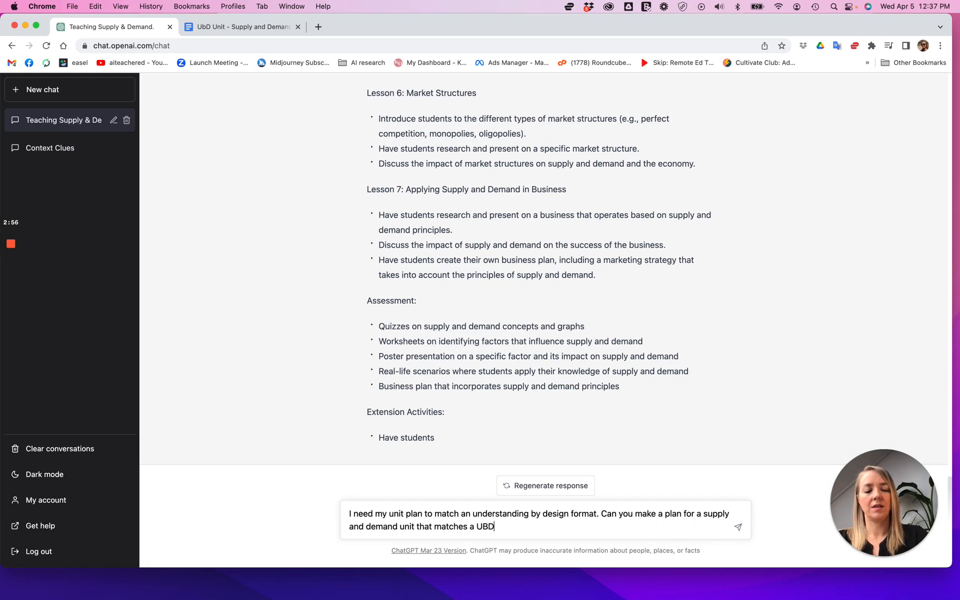
type(" lesson")
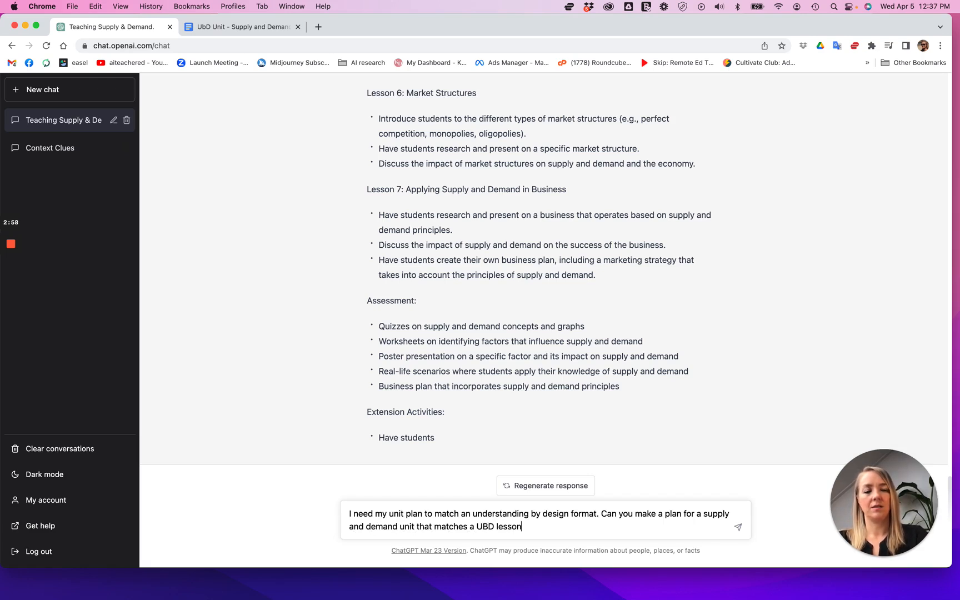
type(" planning format.")
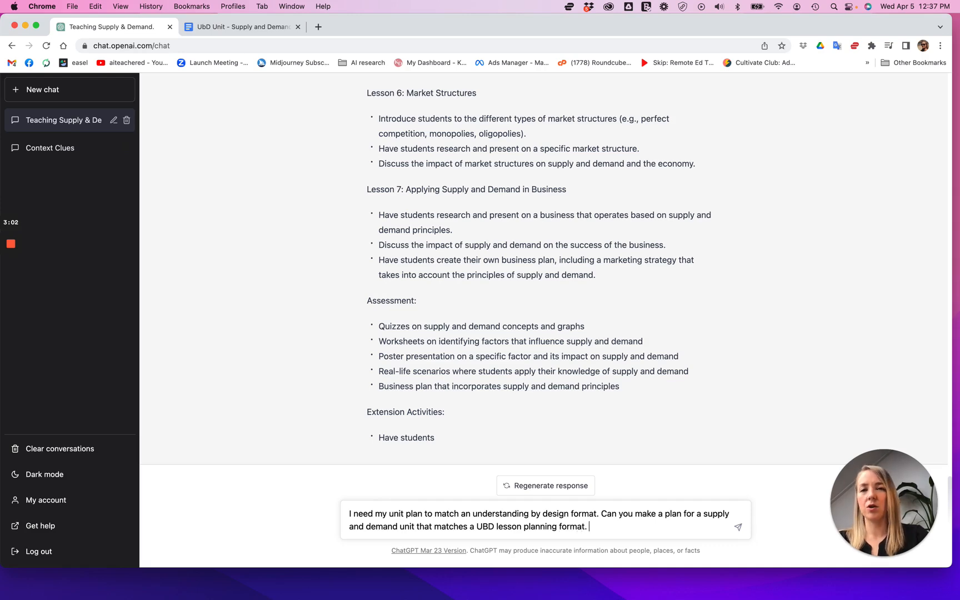
Switch to the UbD Unit - Supply and Demand document and examine its three stages from Desired Results to Learning Plan
left_click(274, 33)
scroll(564, 303, "up", 5)
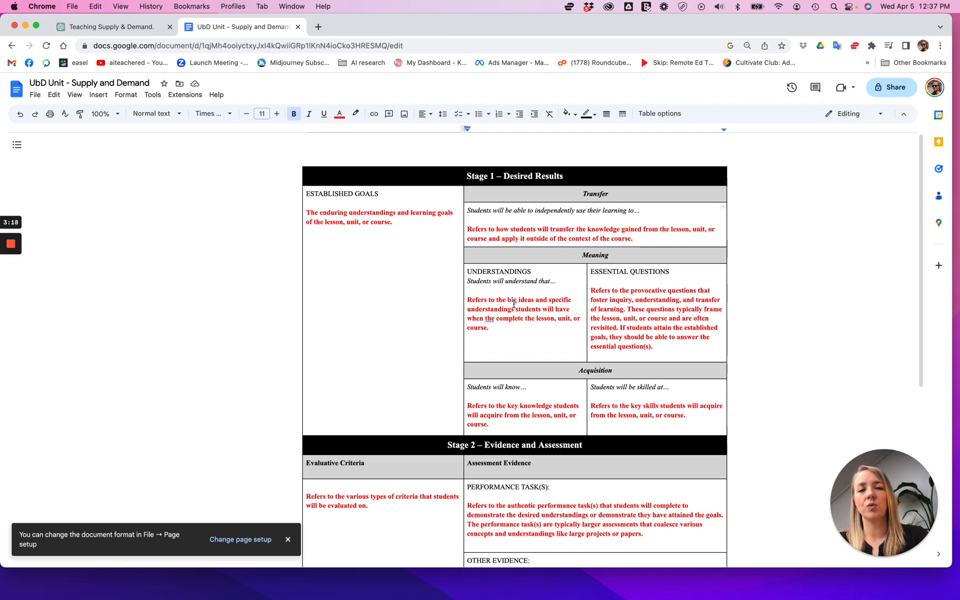
scroll(513, 304, "down", 5)
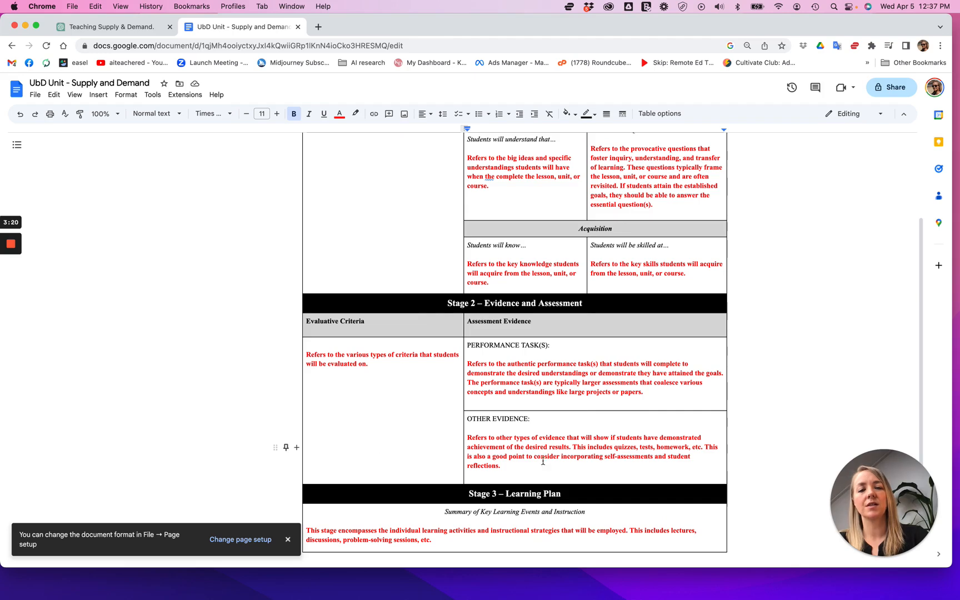
scroll(533, 461, "down", 5)
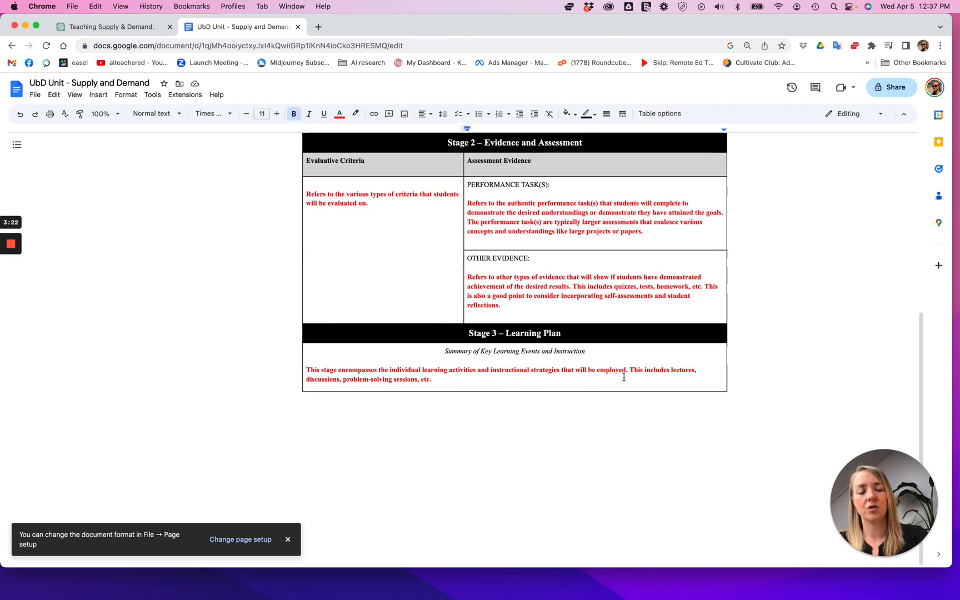
scroll(611, 368, "up", 10)
Return to ChatGPT, add "Start only with stage 1 for now." to the drafted message and send it
left_click(106, 30)
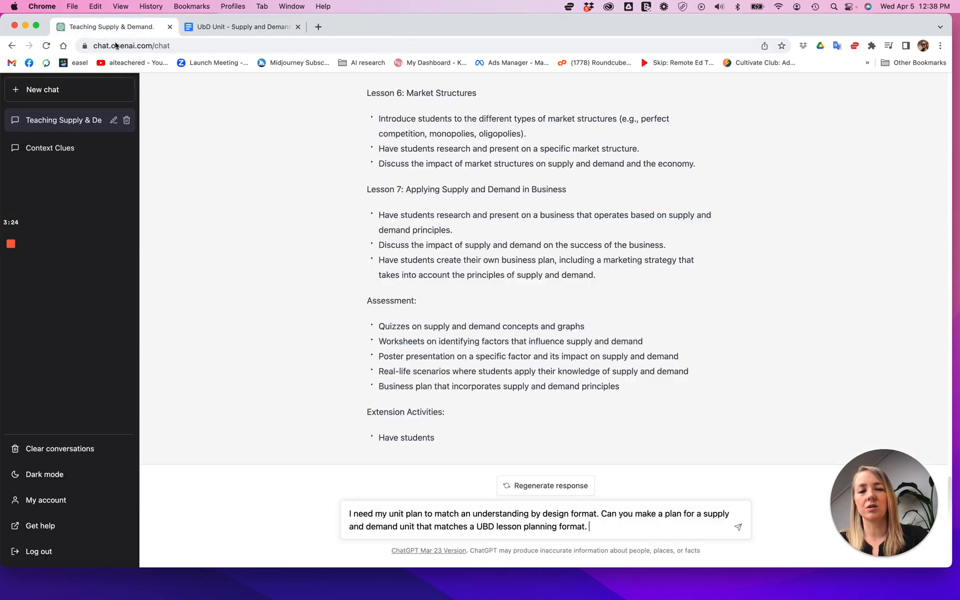
type("Sta")
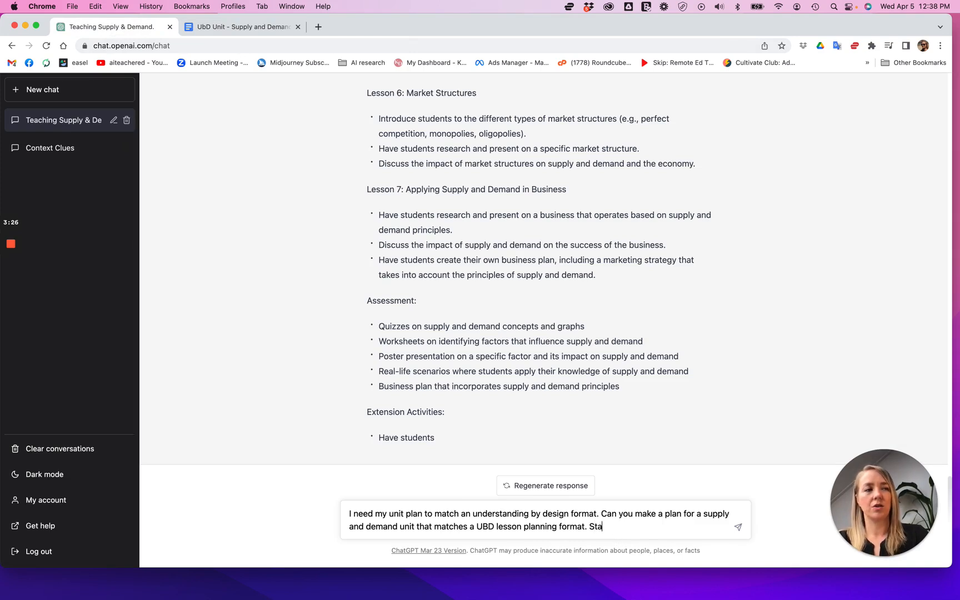
type("rt only ")
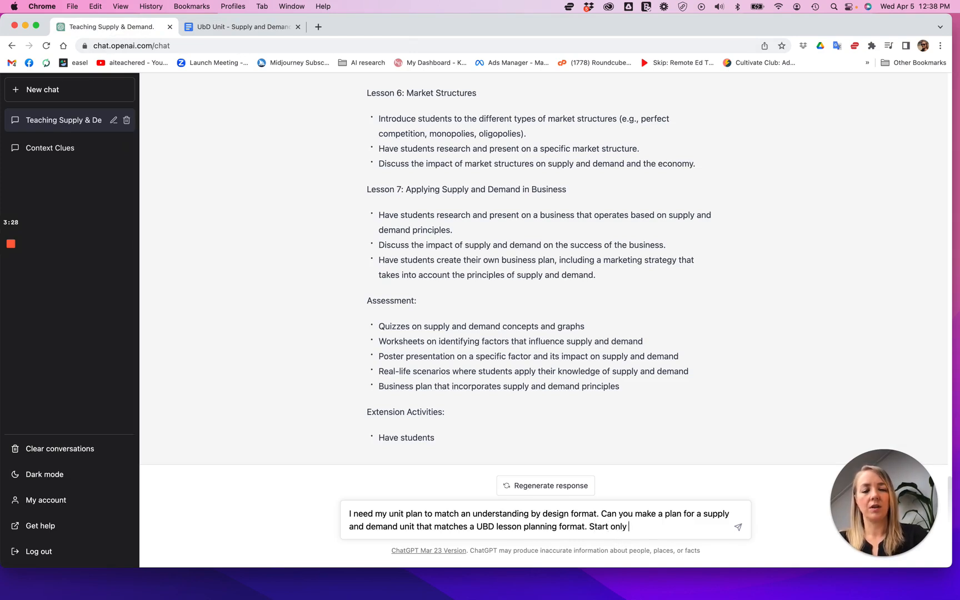
type("with stage 1 for now.")
key("Return")
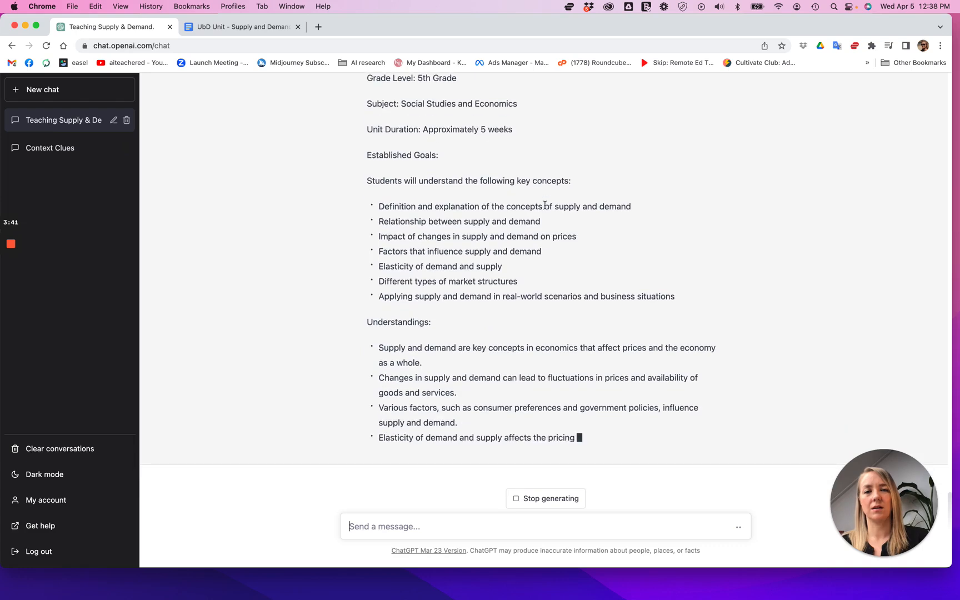
Separate the UbD Unit document into its own window and size it to sit beside the ChatGPT window
scroll(469, 155, "up", 2)
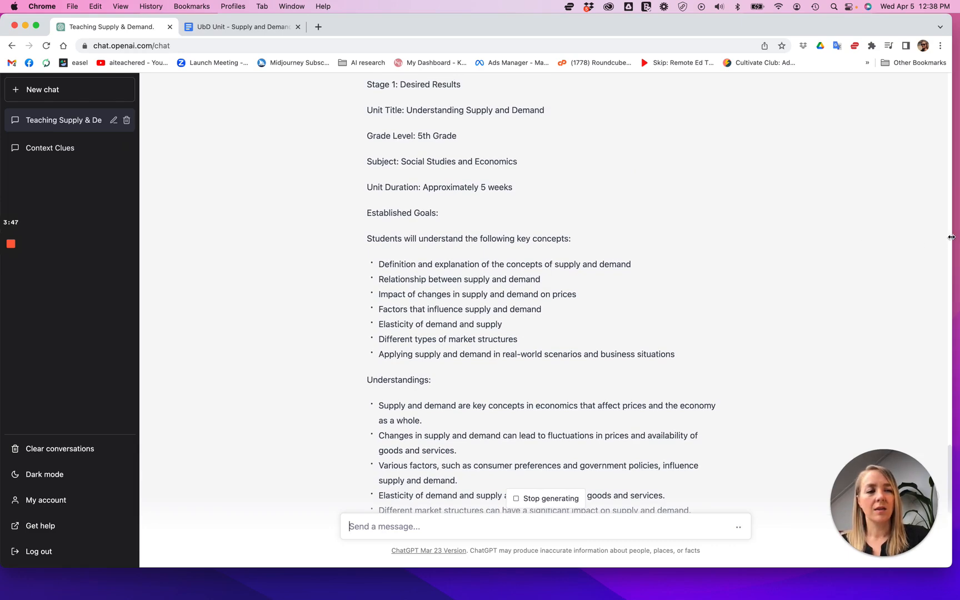
left_click_drag(937, 237, 546, 217)
left_click_drag(245, 26, 682, 28)
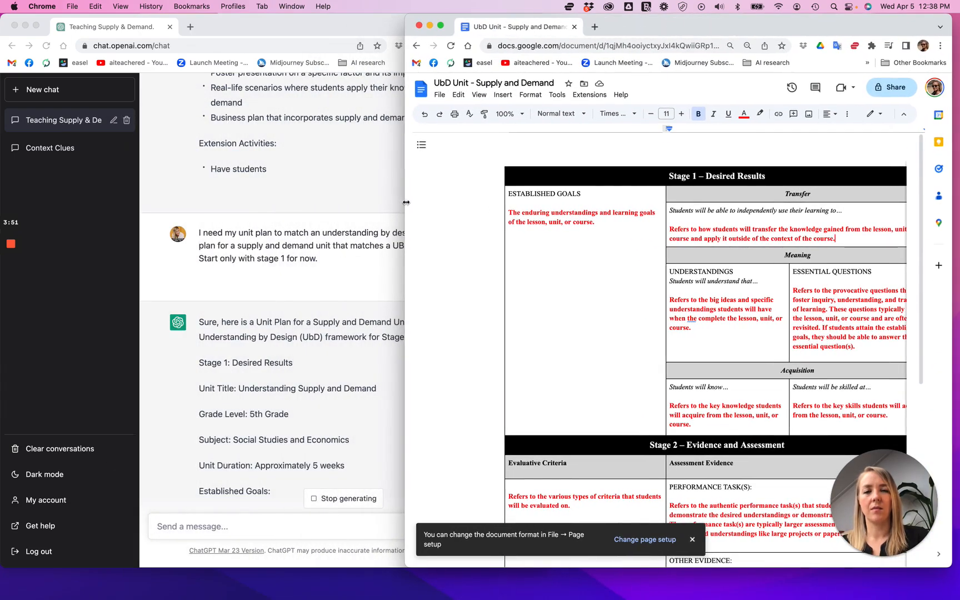
left_click_drag(423, 201, 529, 220)
scroll(403, 378, "down", 5)
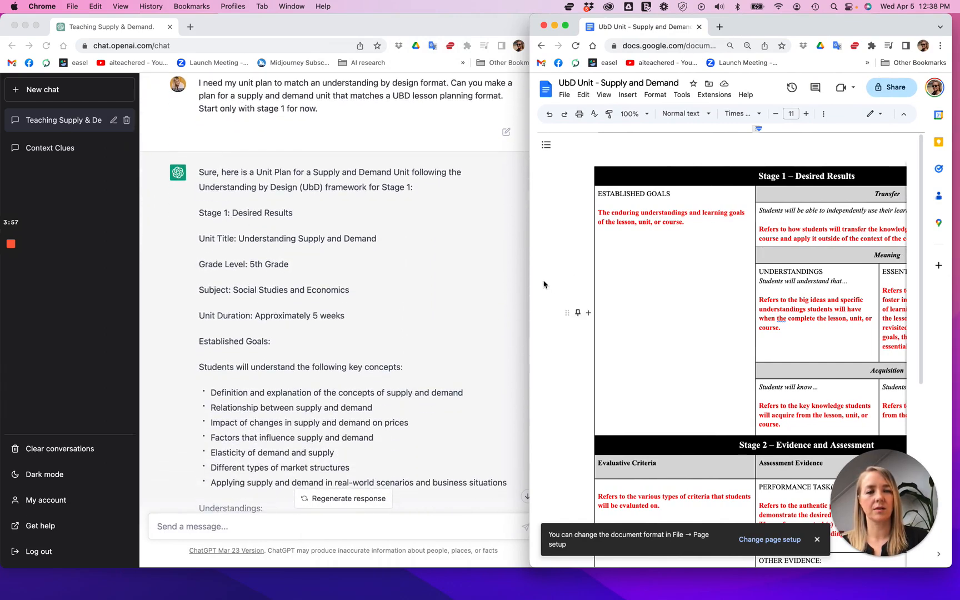
left_click_drag(530, 286, 470, 284)
scroll(644, 293, "right", 3)
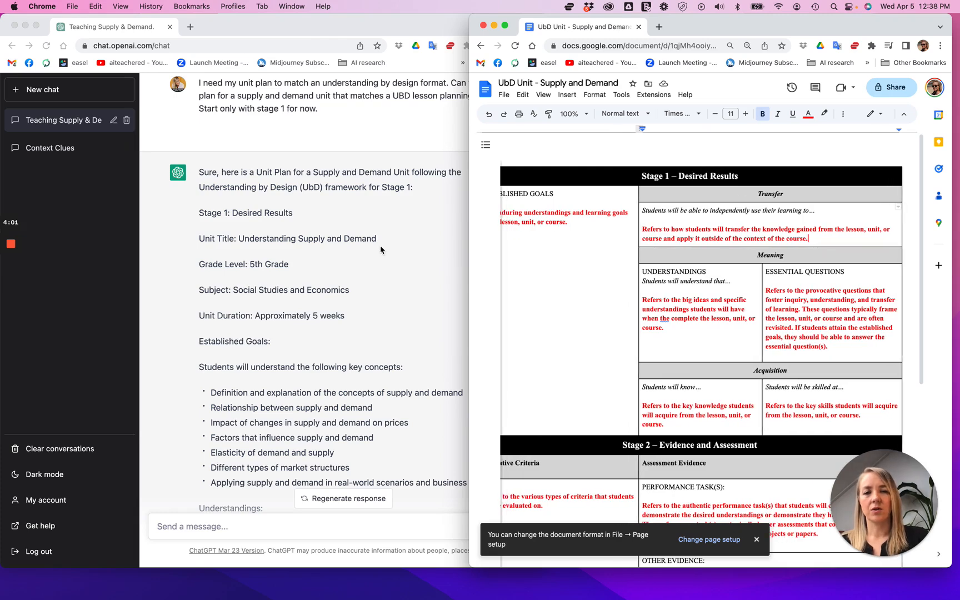
Compare ChatGPT's Stage 1 goals, understandings, essential questions and key skills with the matching sections of the UbD template
scroll(322, 342, "down", 1)
scroll(323, 341, "down", 3)
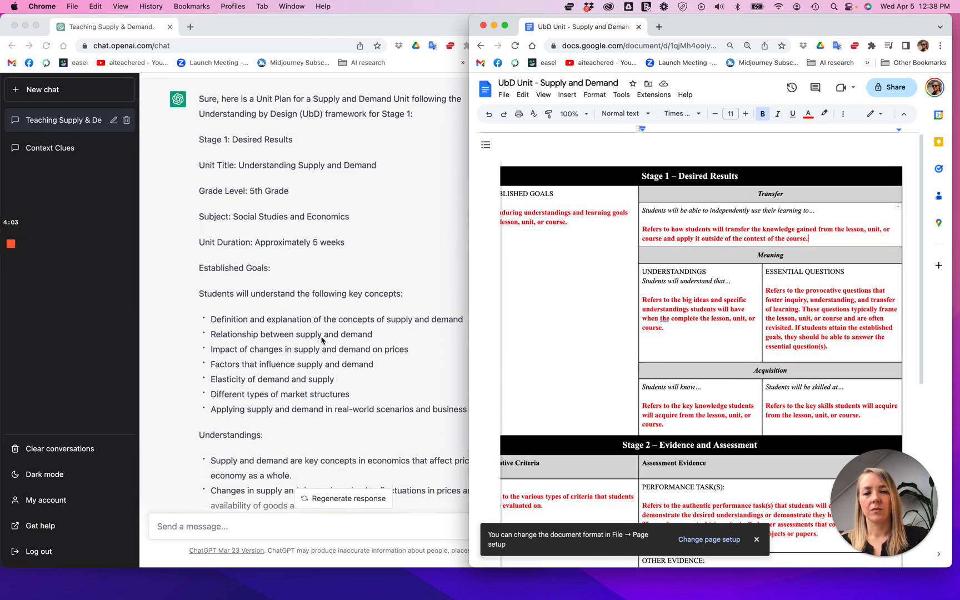
scroll(561, 253, "left", 2)
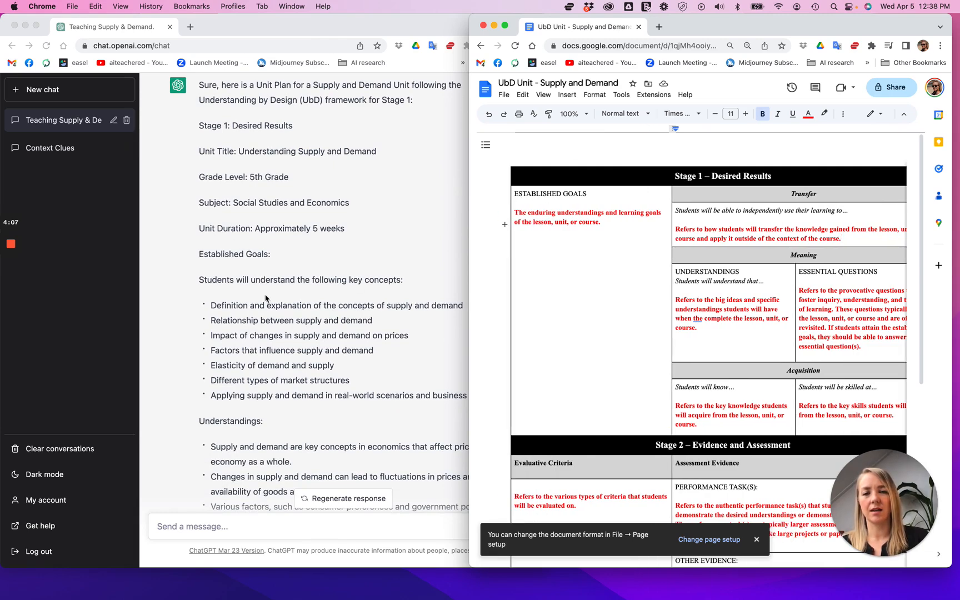
left_click(199, 280)
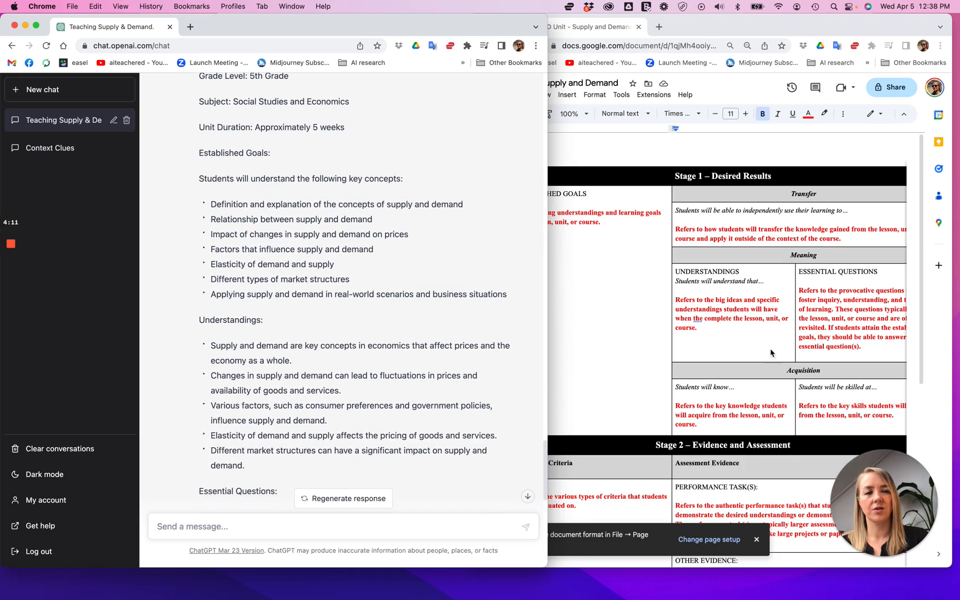
left_click(797, 355)
scroll(723, 300, "right", 2)
left_click(670, 272)
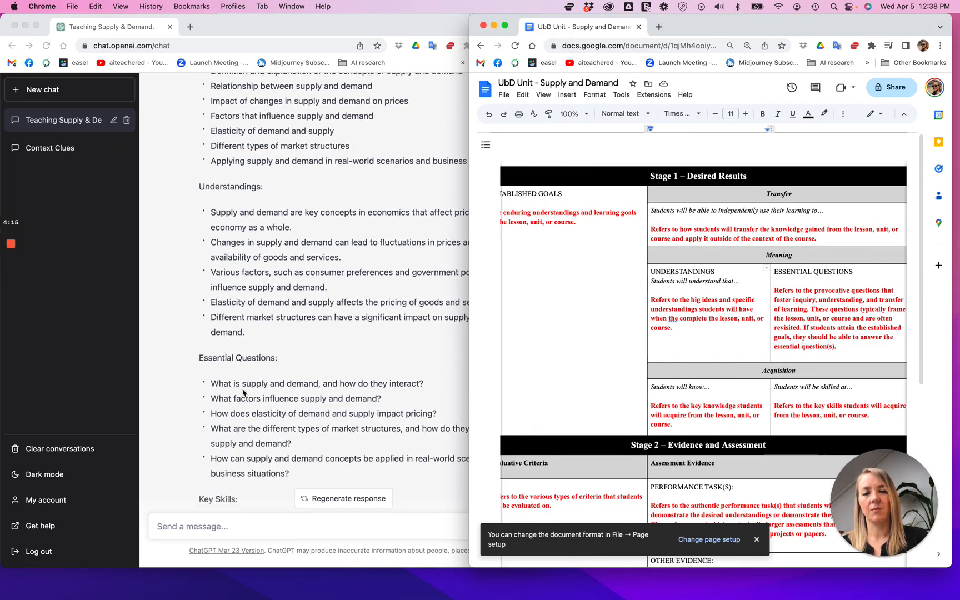
left_click(848, 308)
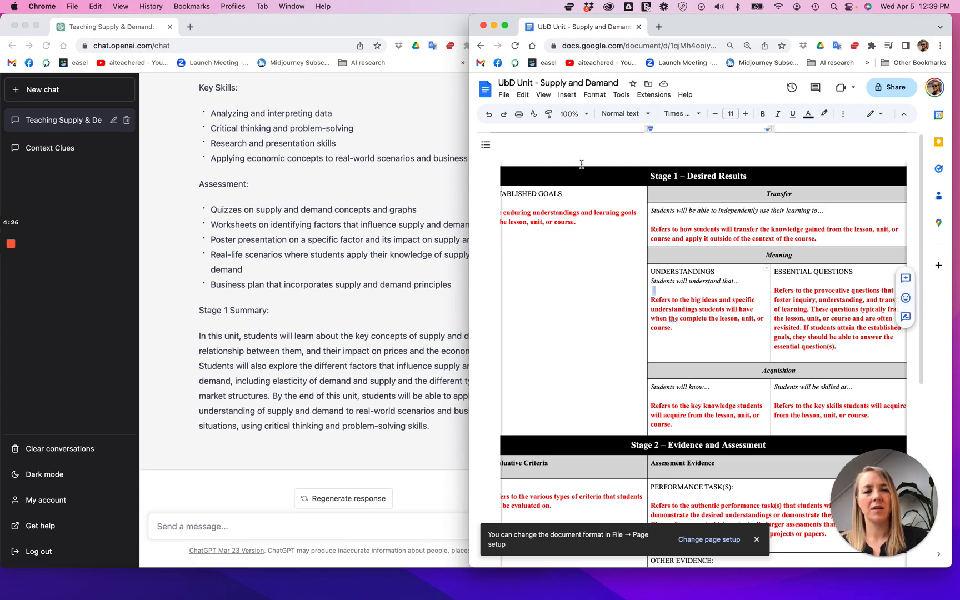
Copy the template's Stage 1 – Desired Results section, from its heading through the Acquisition cells
left_click_drag(591, 172, 753, 371)
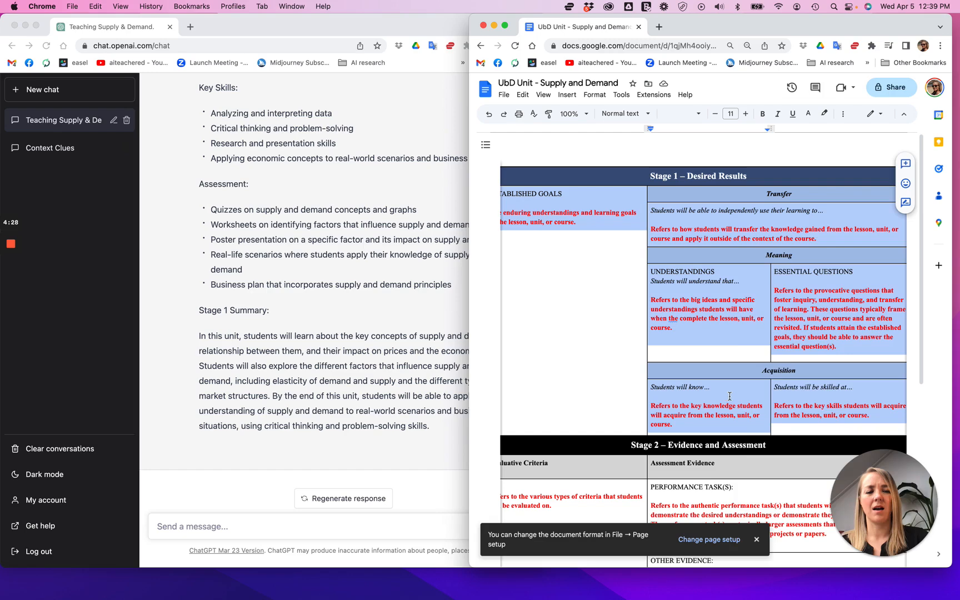
right_click(727, 396)
left_click(753, 239)
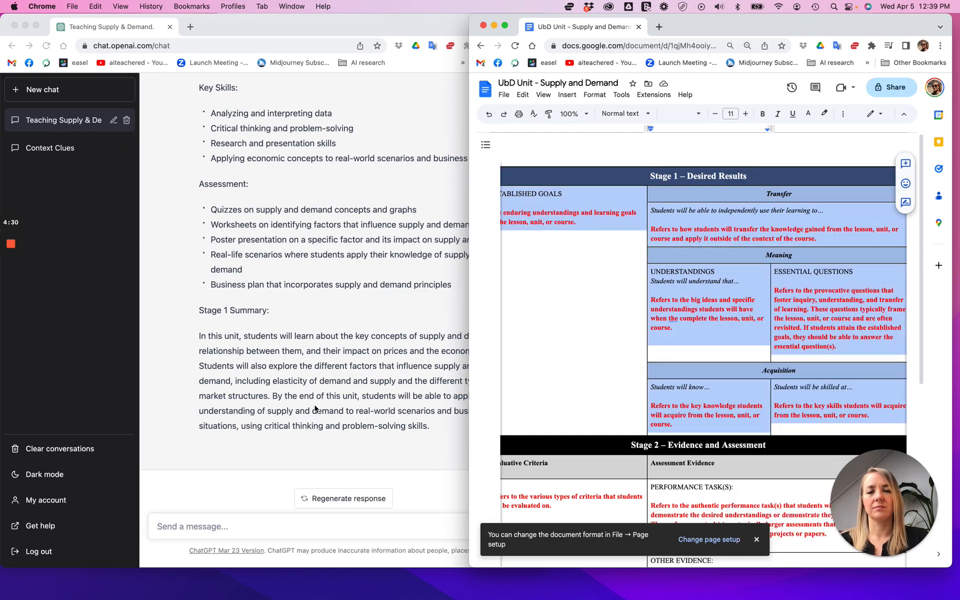
Send ChatGPT a message reading "learn this" followed by the copied Stage 1 template text
left_click(228, 525)
type("lea")
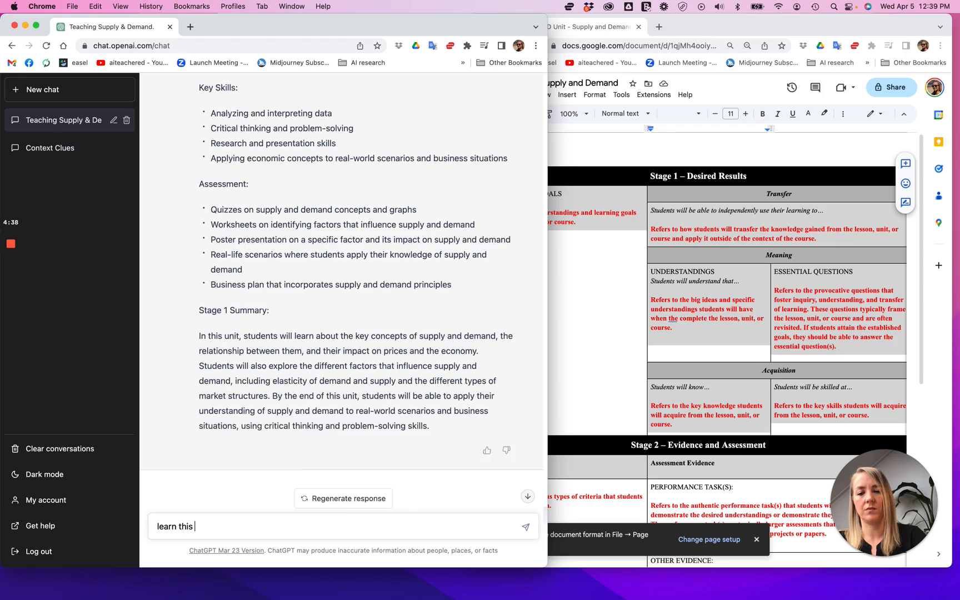
type("rn this")
key("super+v")
key("Return")
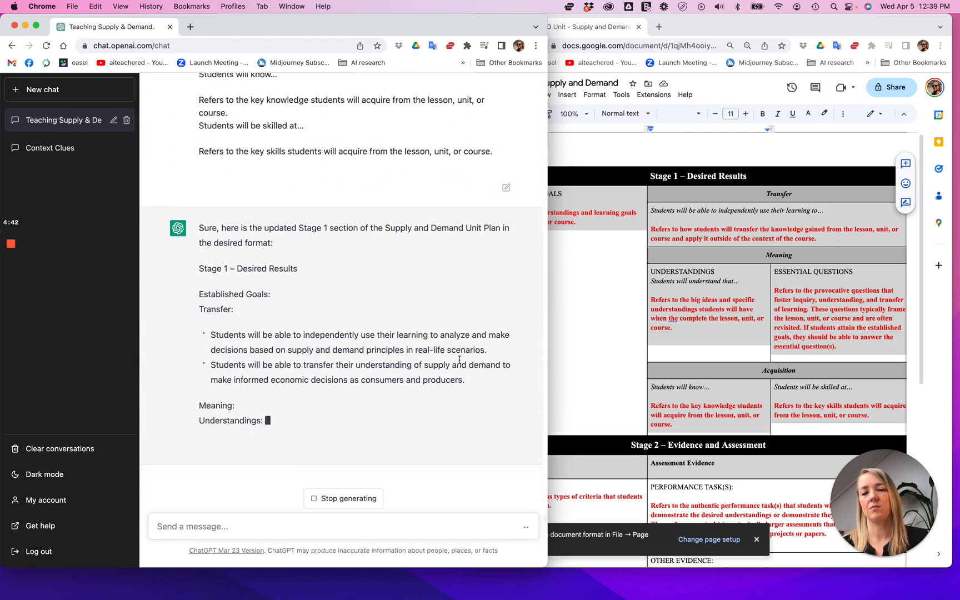
Compare the updated Stage 1 response with the template's Established Goals, Transfer, Meaning and Acquisition sections
left_click(578, 312)
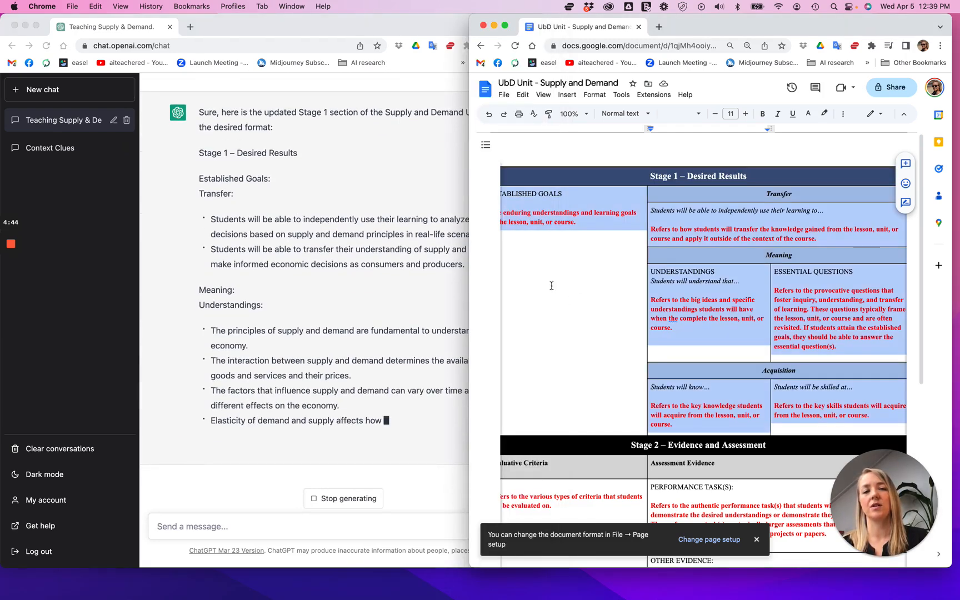
left_click(636, 399)
scroll(634, 257, "left", 1)
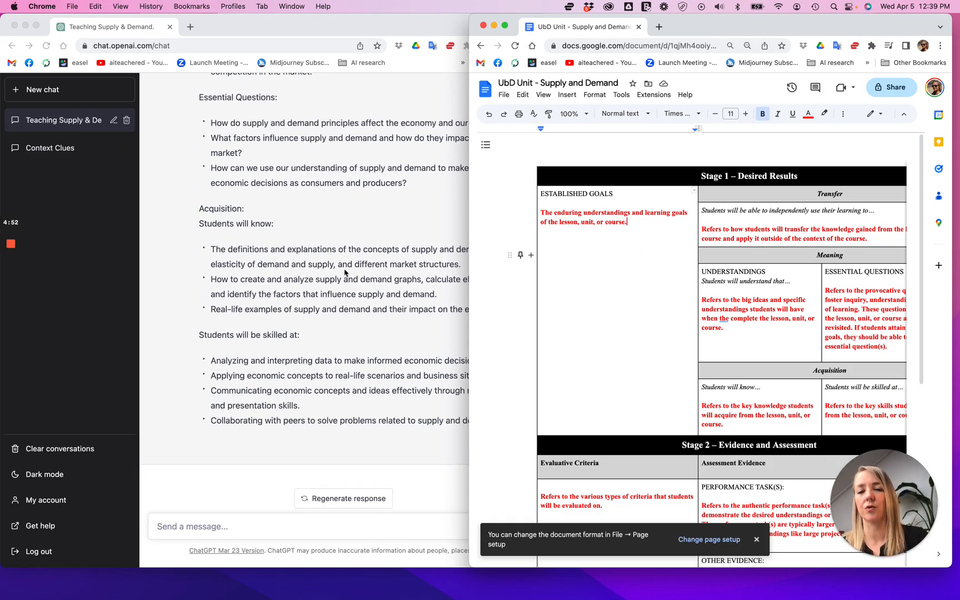
left_click(321, 281)
scroll(321, 280, "up", 2)
scroll(320, 280, "up", 10)
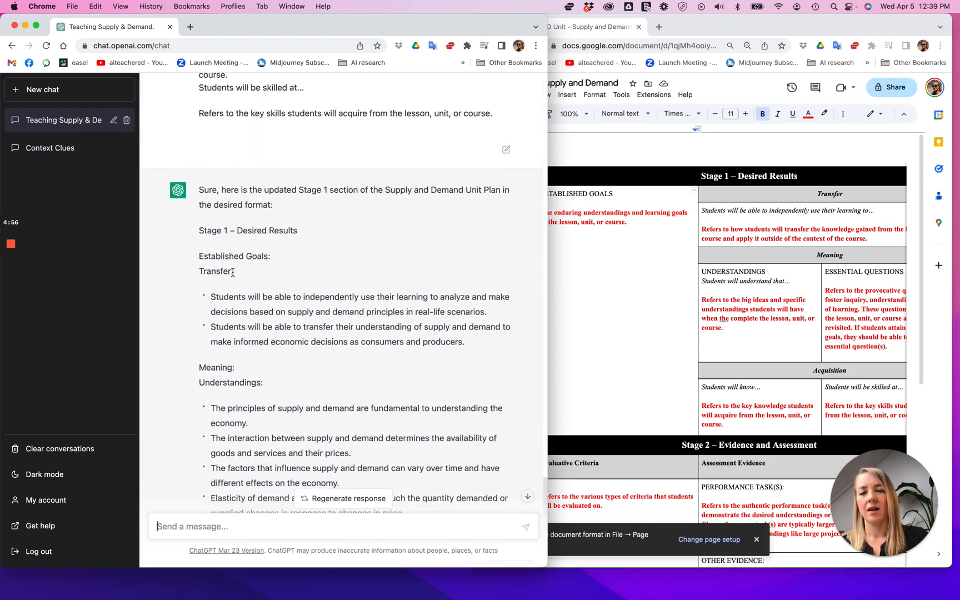
scroll(237, 300, "down", 12)
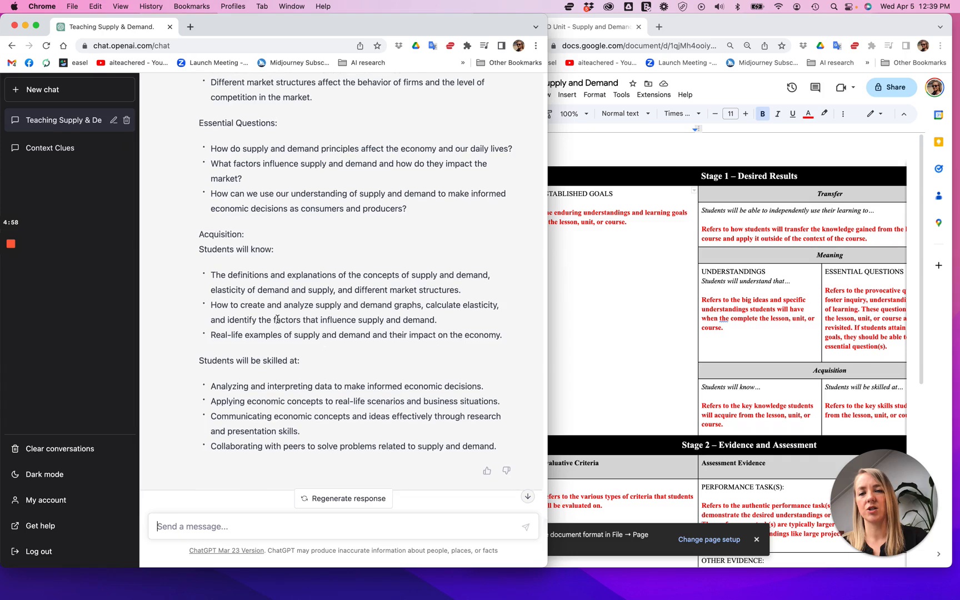
scroll(345, 422, "down", 2)
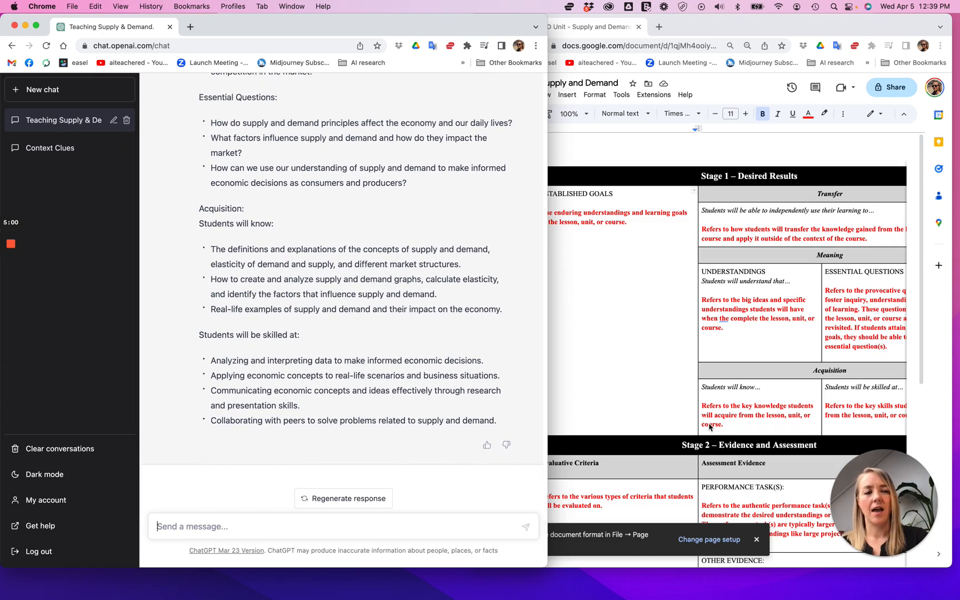
left_click(590, 209)
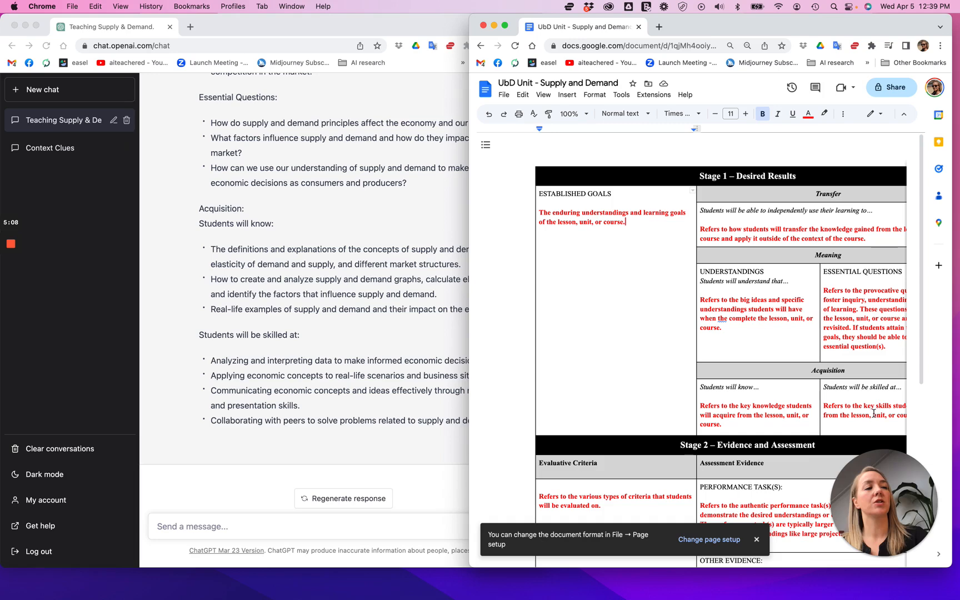
Read the updated Stage 1 response in ChatGPT from Transfer onward, focusing on its Essential Questions
left_click(354, 306)
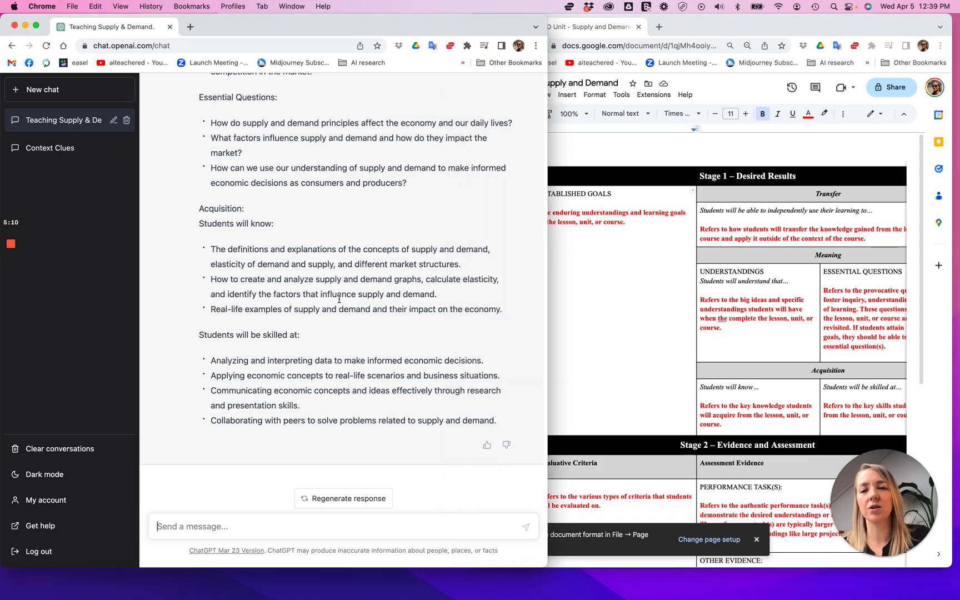
scroll(354, 305, "up", 10)
scroll(354, 306, "up", 5)
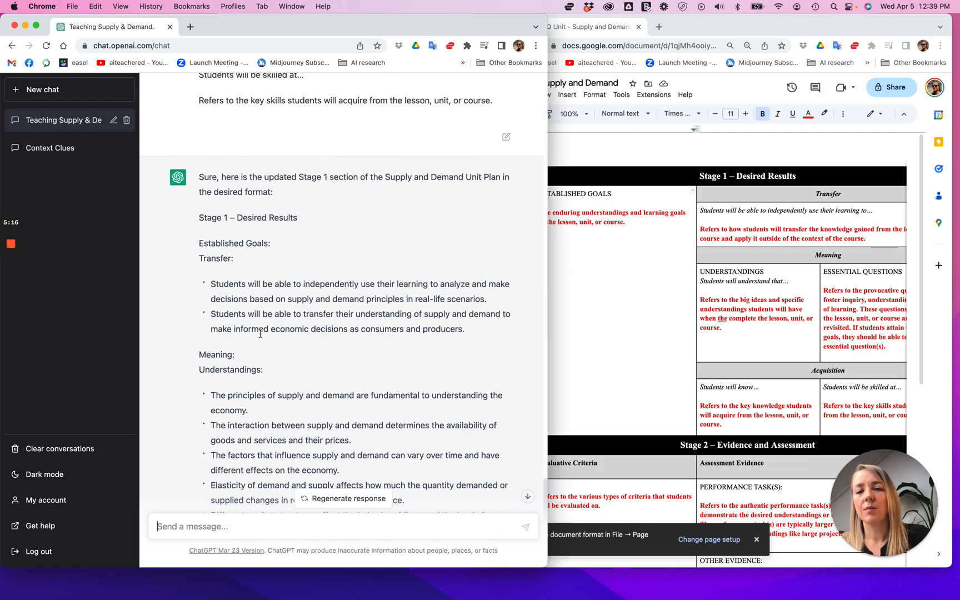
scroll(306, 315, "down", 5)
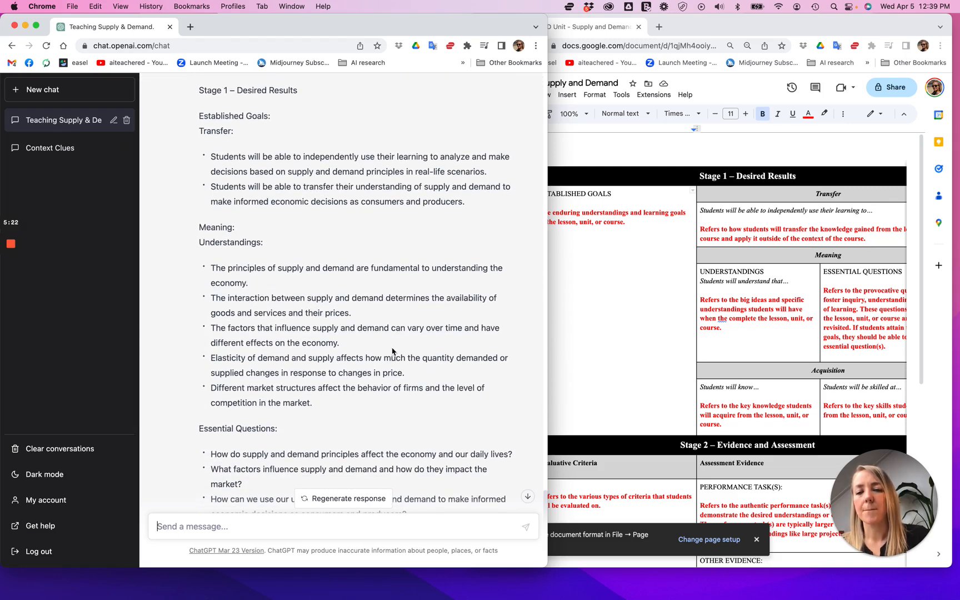
scroll(391, 351, "down", 6)
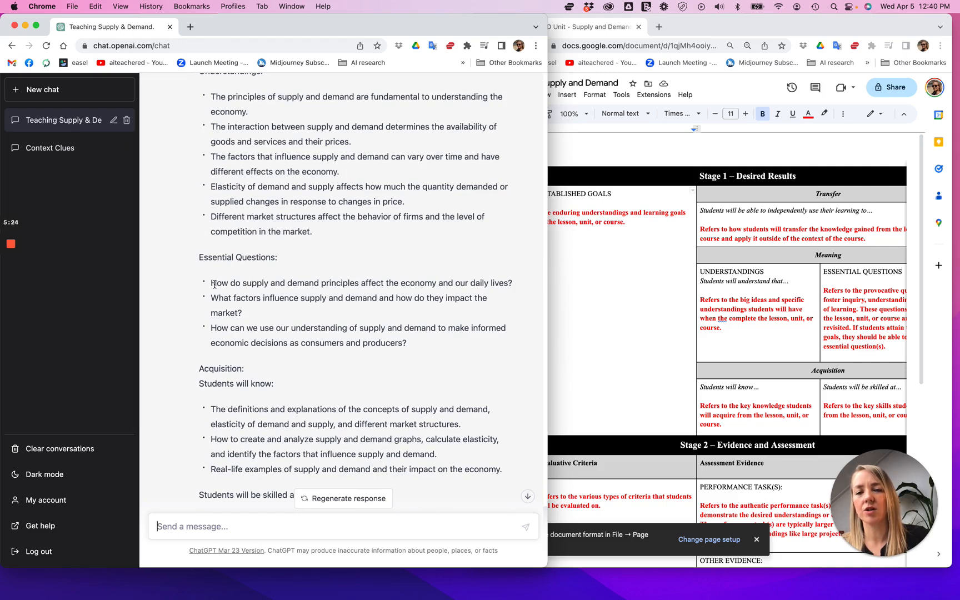
left_click_drag(212, 284, 453, 357)
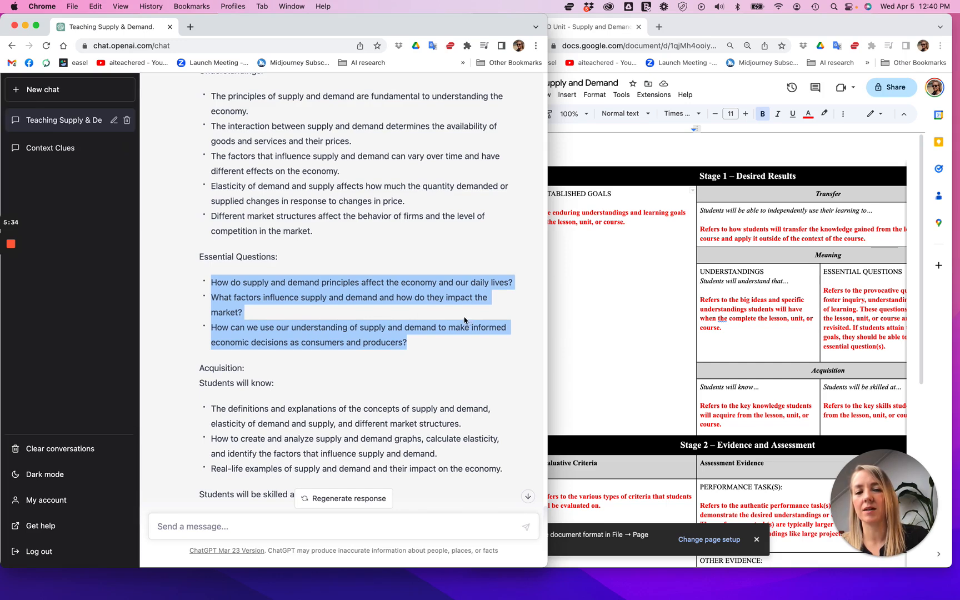
left_click(441, 349)
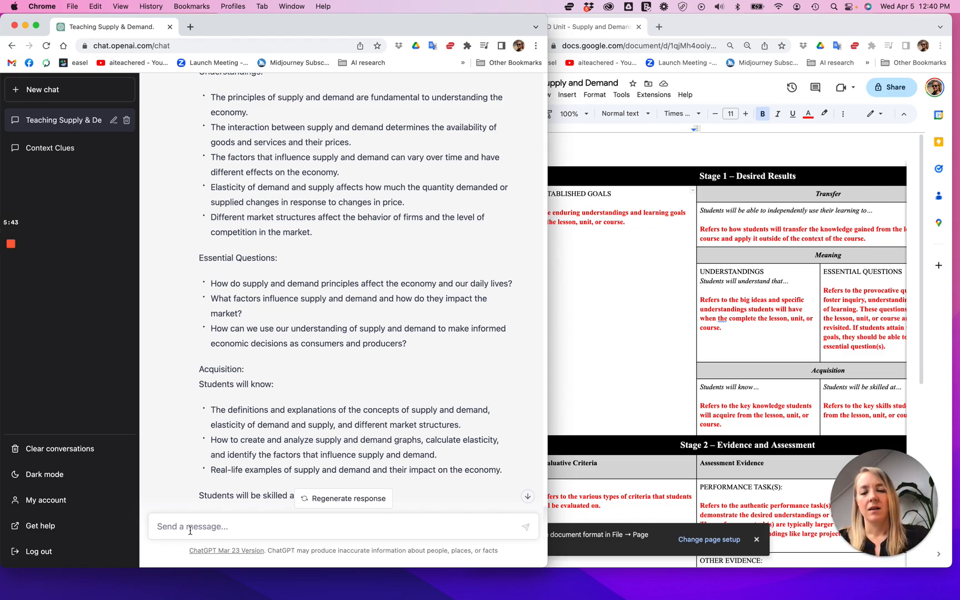
Send ChatGPT the request "give me ten more ideas for essential questions"
type("give me ten more ideas for essential qu")
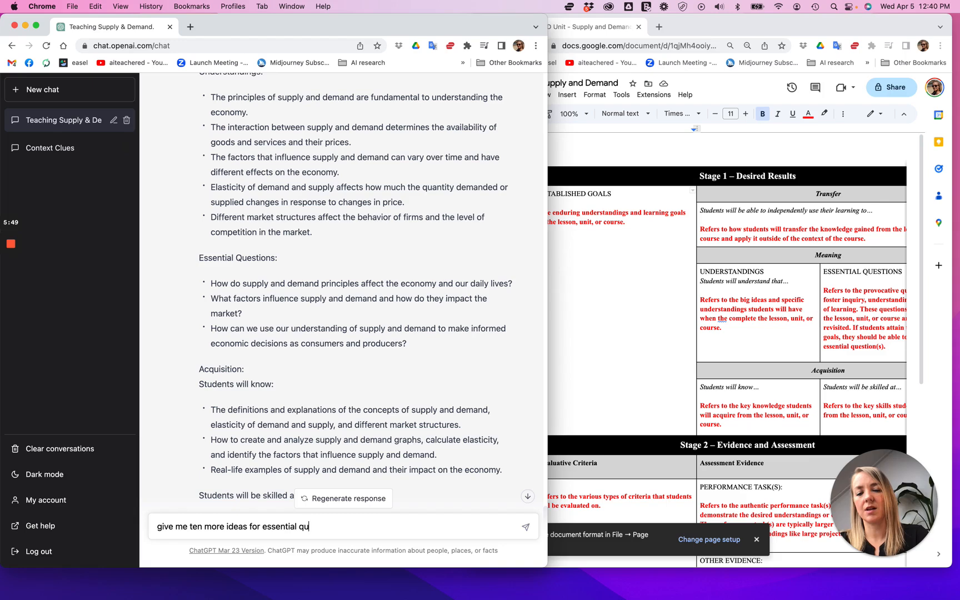
type("estions")
key("Return")
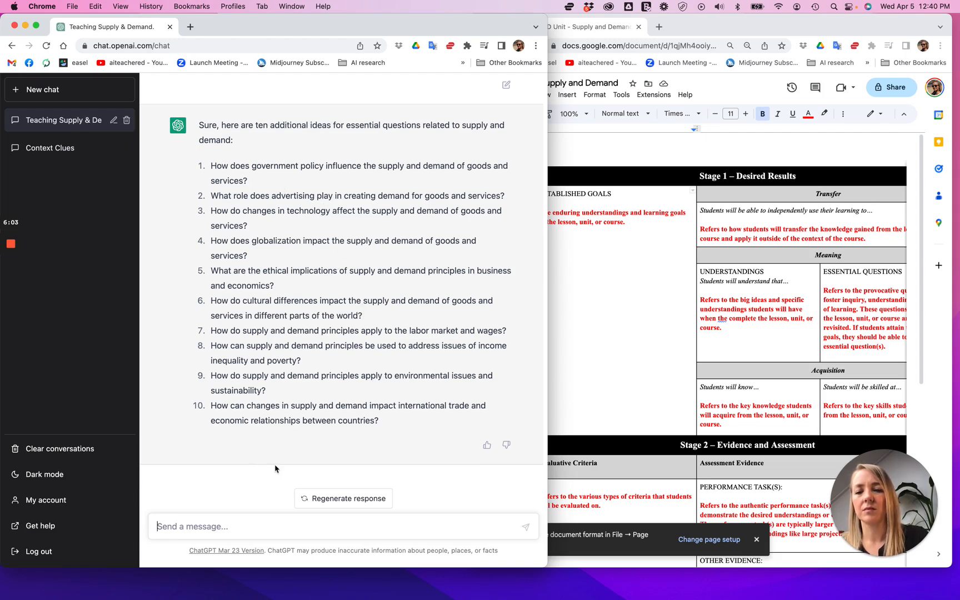
Send ChatGPT the message "I like number 1, but can you write it more appropriate for a 5th grader"
type("I lik")
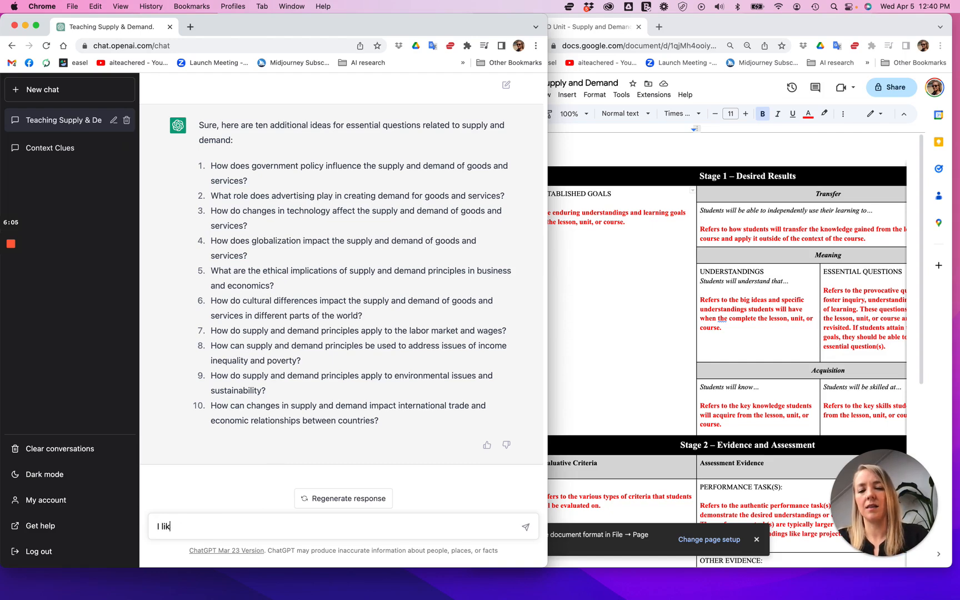
type("e number ")
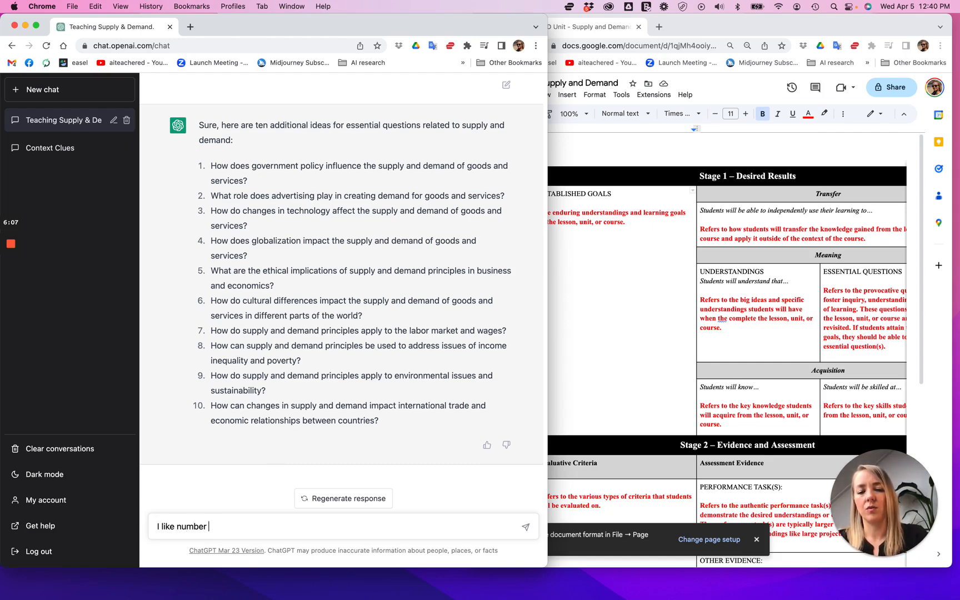
type("1, but can y")
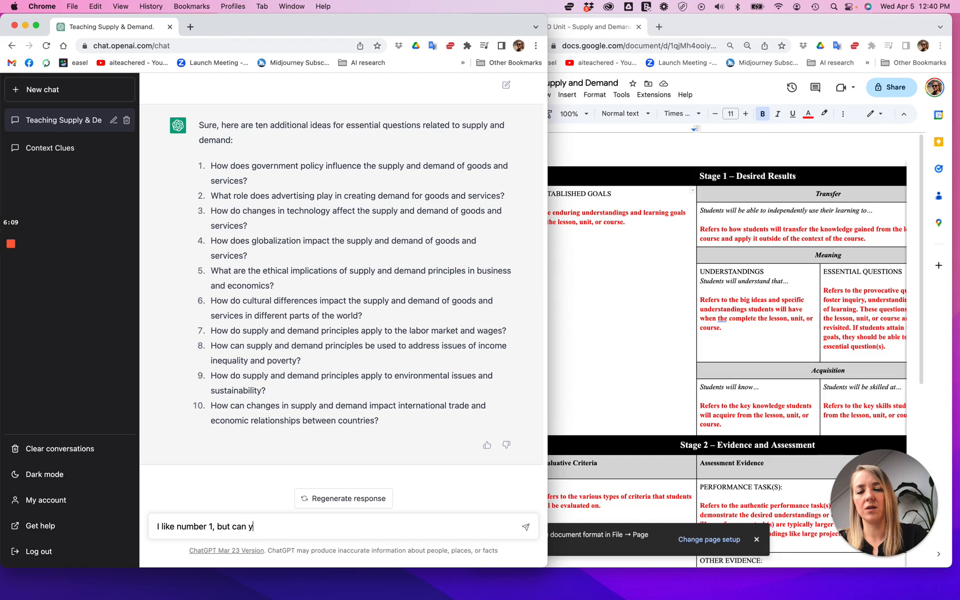
type("ou write it more ")
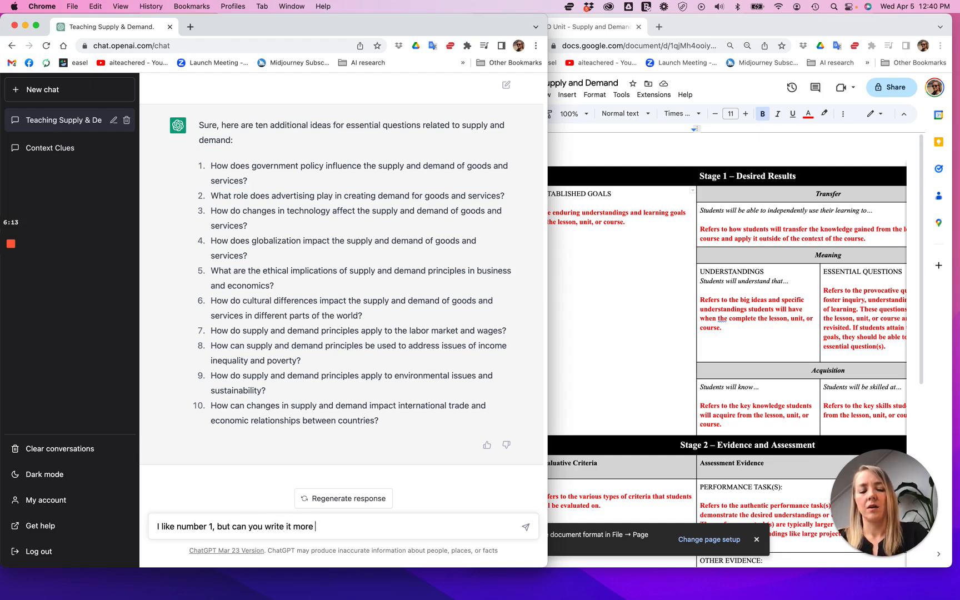
type("appropriate for a 5th grader")
key("Return")
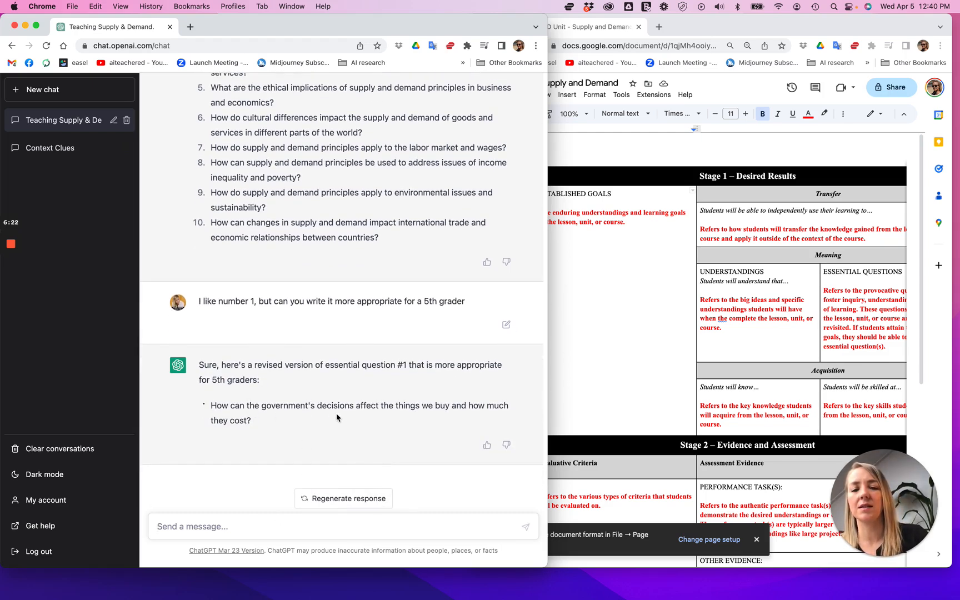
Ask ChatGPT to include the revised essential question by sending "can you add that in to my unit plan"
scroll(400, 417, "up", 5)
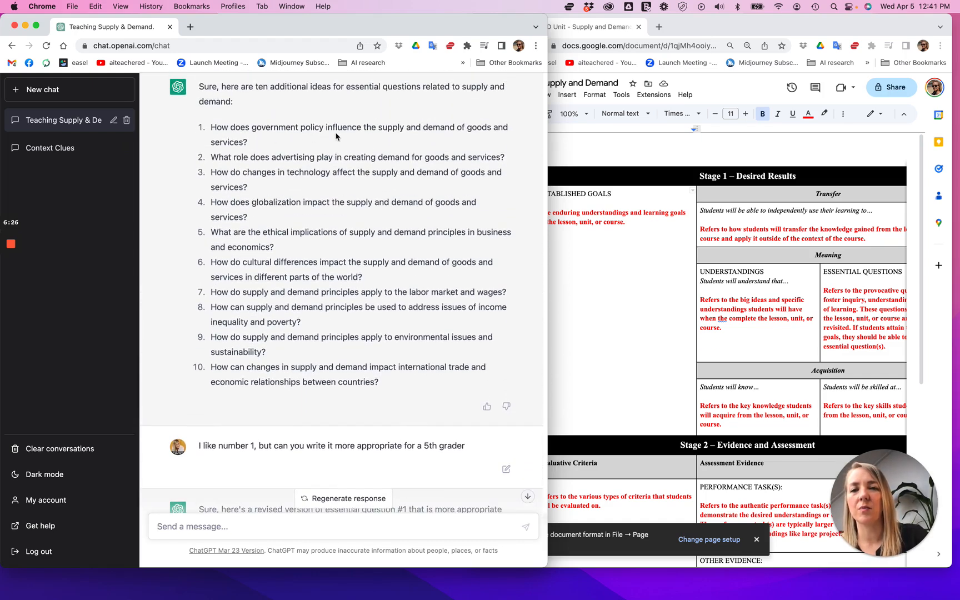
scroll(386, 324, "down", 5)
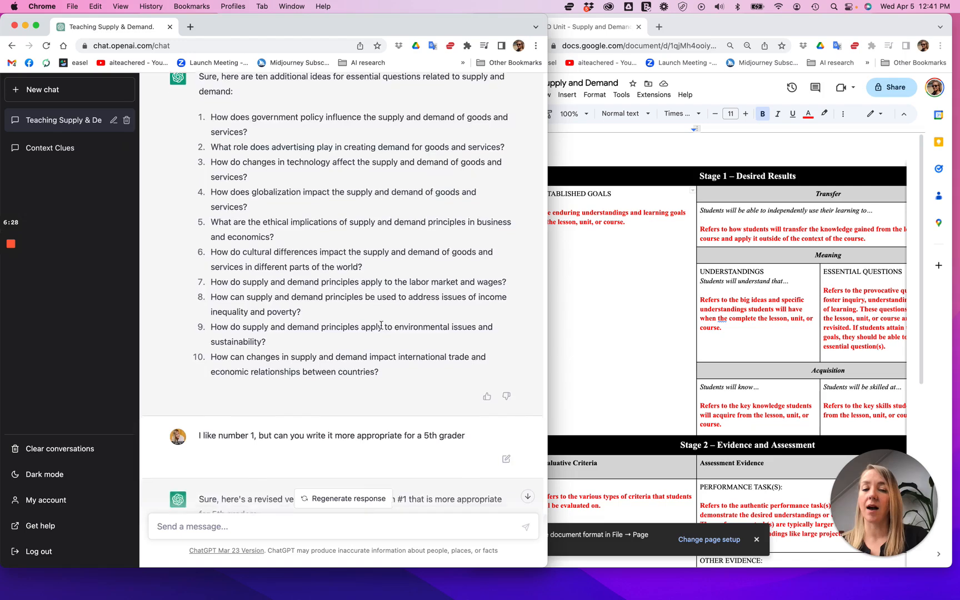
left_click(225, 530)
type("ca")
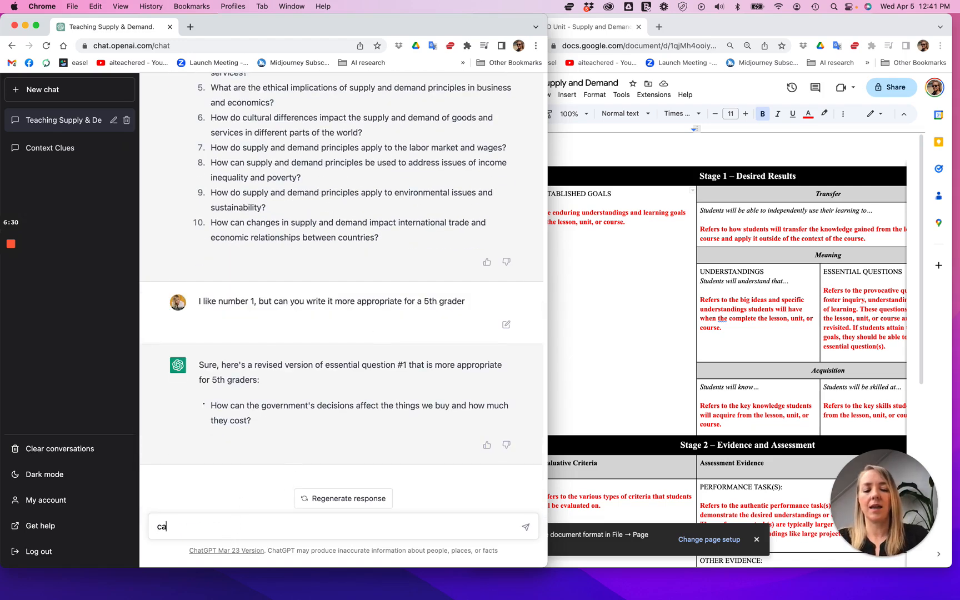
type("n you add ")
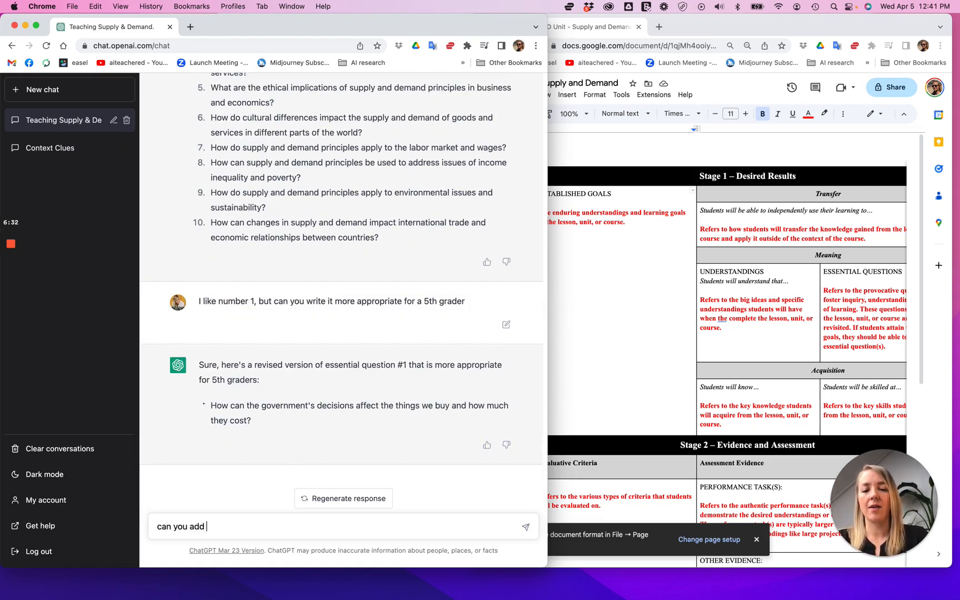
type("that in to my unit plan")
key("Return")
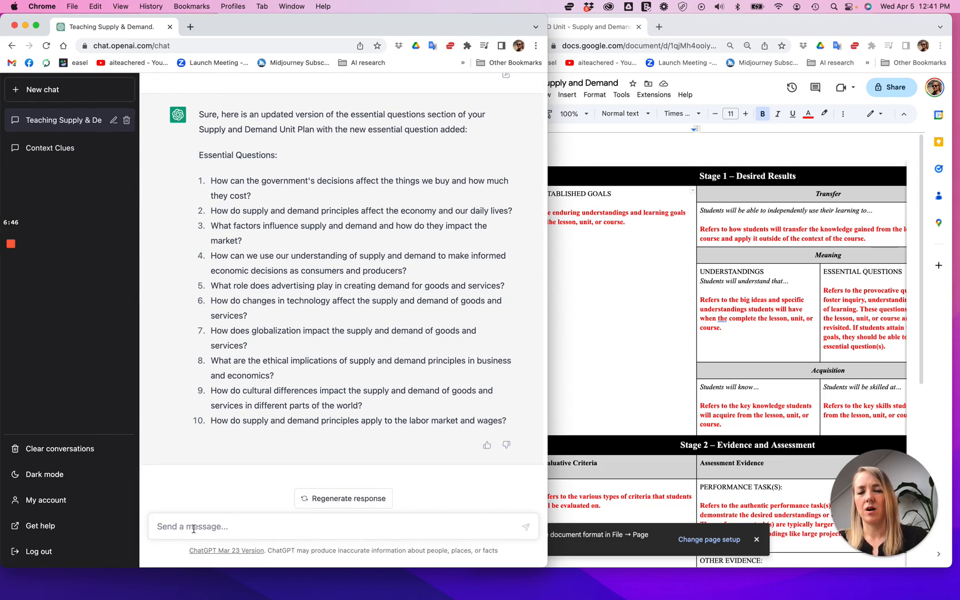
Correct ChatGPT's essential questions list by sending "no, I only wanted number one added in. Not everything else"
type("noi")
key("BackSpace")
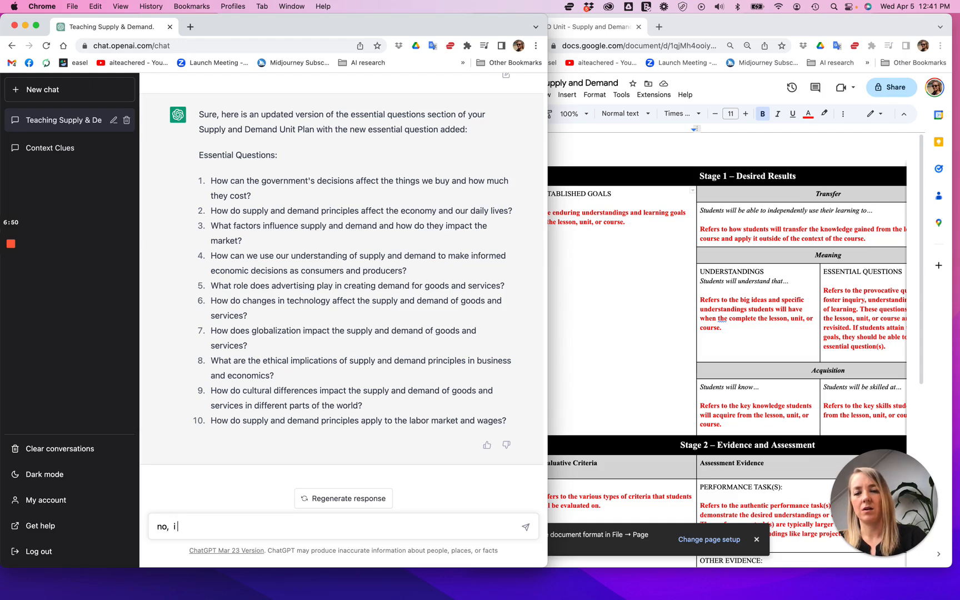
type(",  I only wanted nu")
type("mber one added")
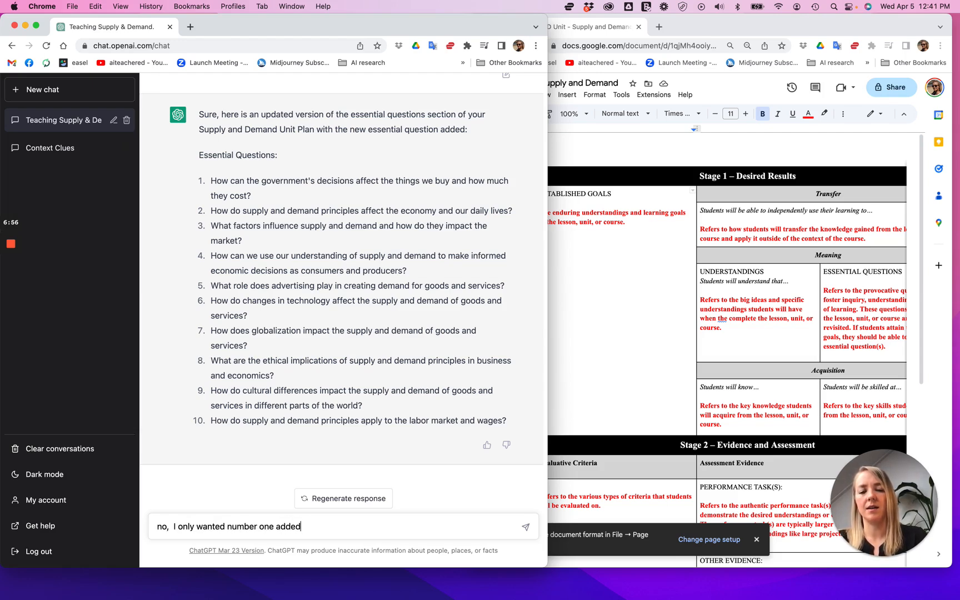
type(" in. Not everything else")
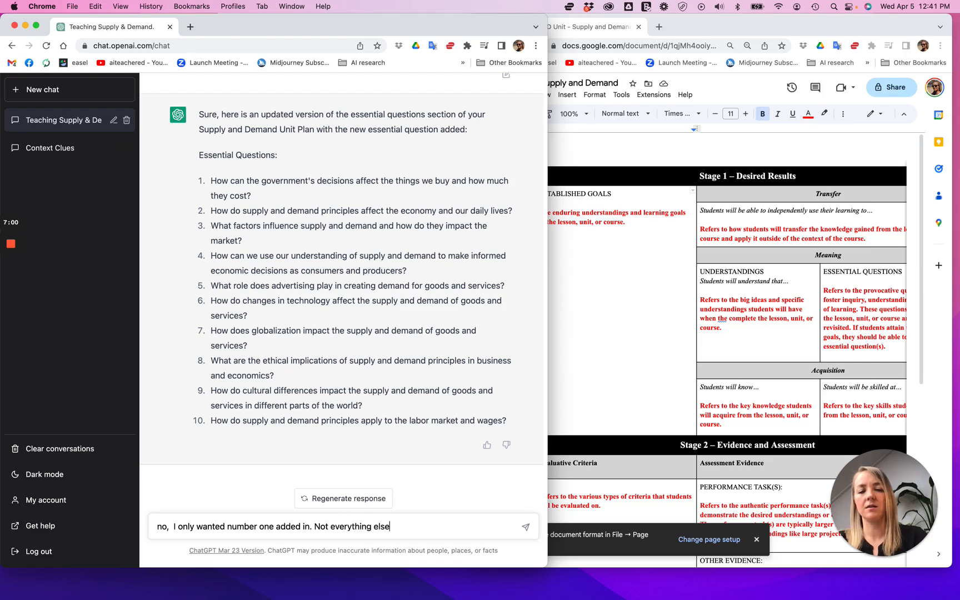
key("Return")
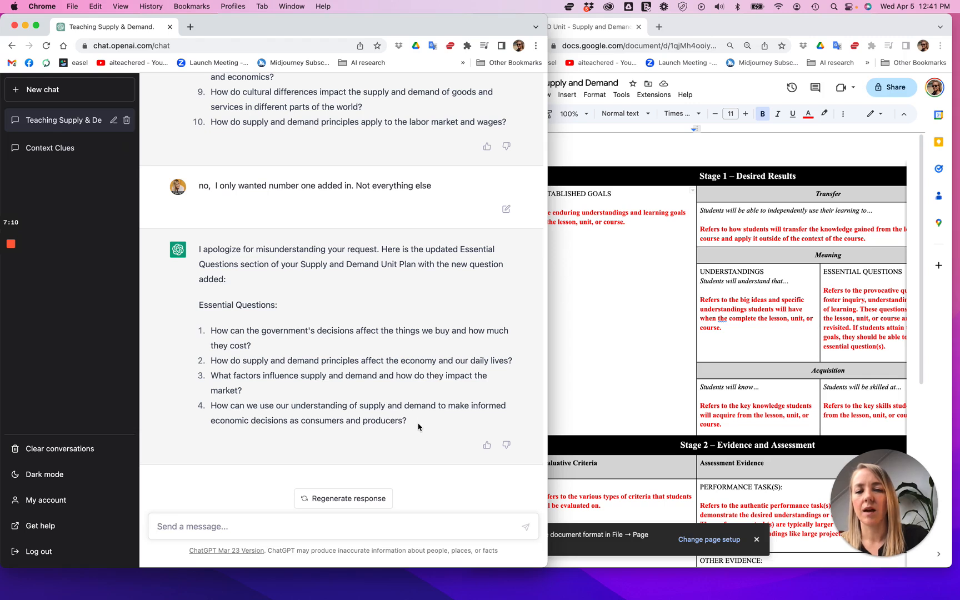
Send ChatGPT the instruction "take out number 3" to shorten the essential questions list
type("take out number")
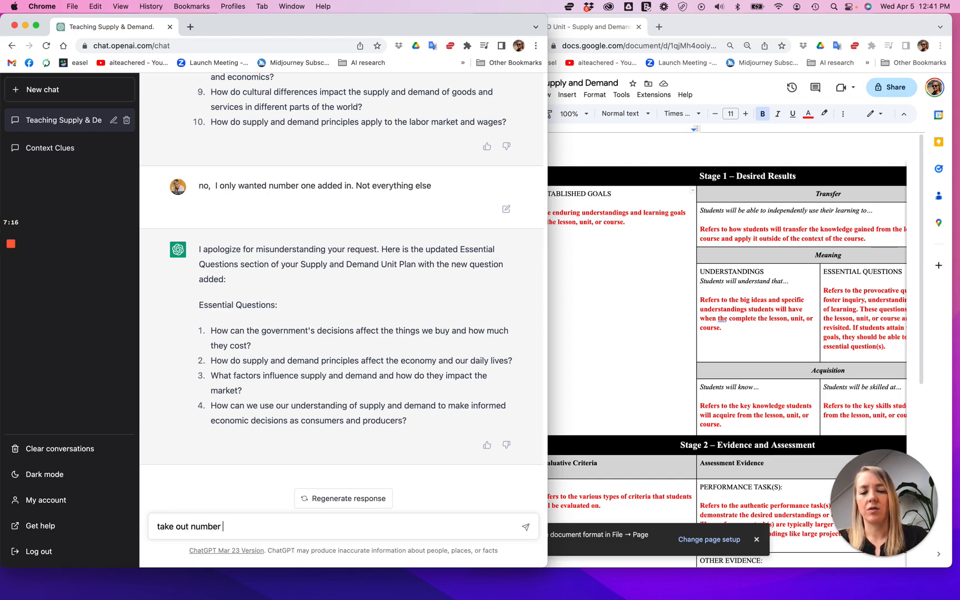
type(" 3")
key("Return")
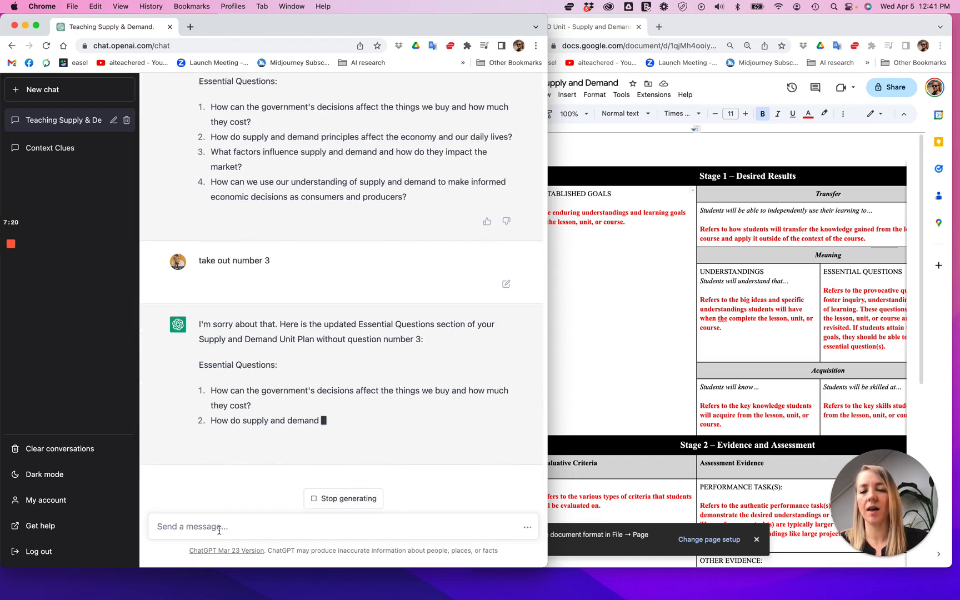
Ask ChatGPT to show Stage 1 of this unit with the revised essential questions
type("now")
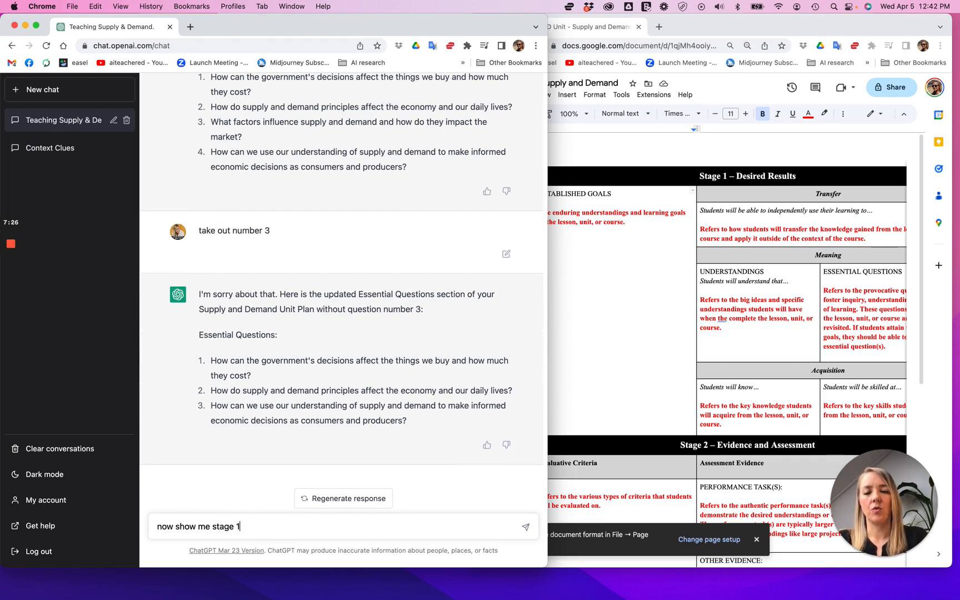
type("show me stage 1 of this un")
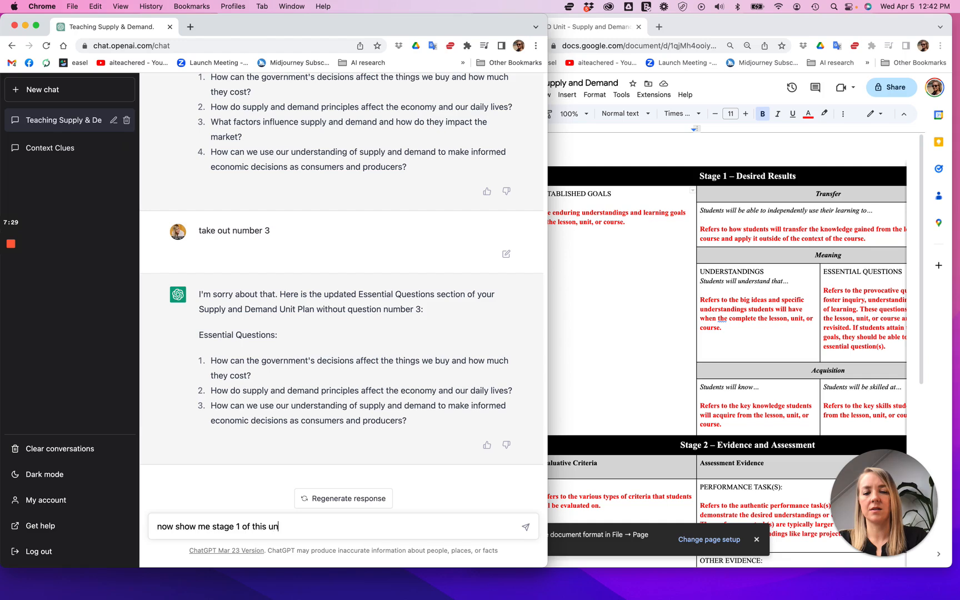
key("Return")
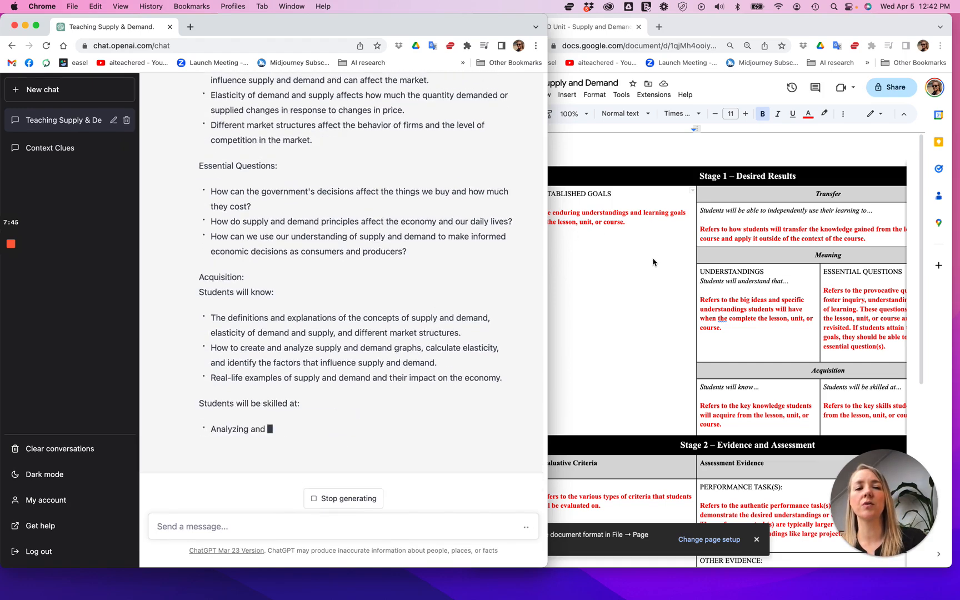
Check the Stage 2 section of the template document and start a ChatGPT message reading "let's look at stage 2 of UBD."
left_click(646, 266)
scroll(778, 311, "down", 5)
scroll(822, 316, "down", 2)
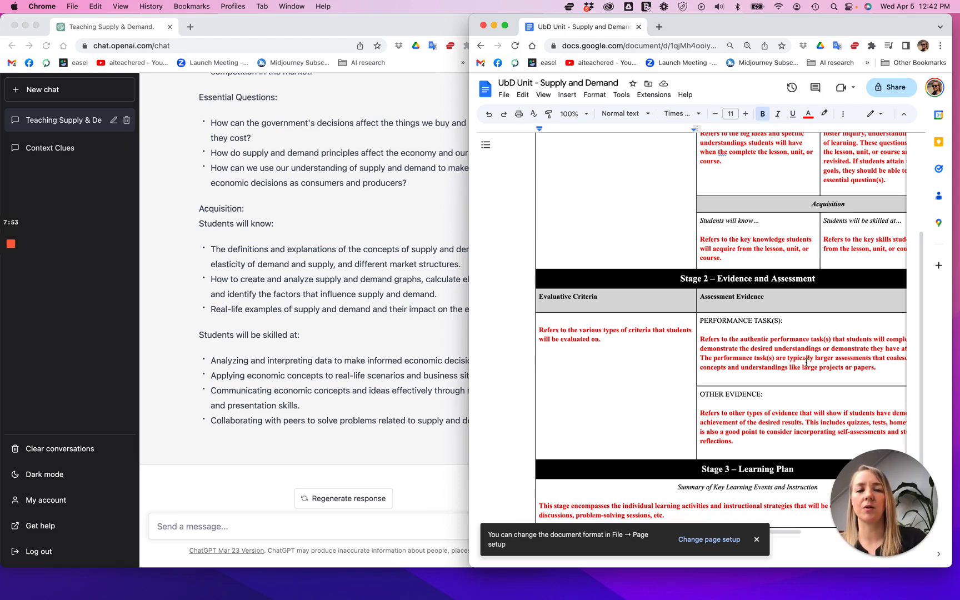
scroll(692, 354, "down", 2)
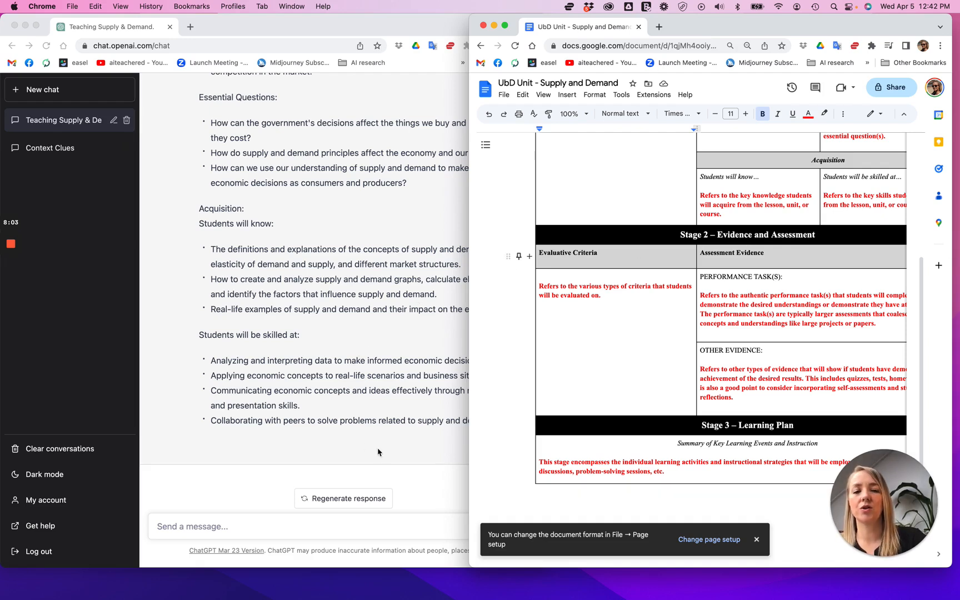
left_click(240, 525)
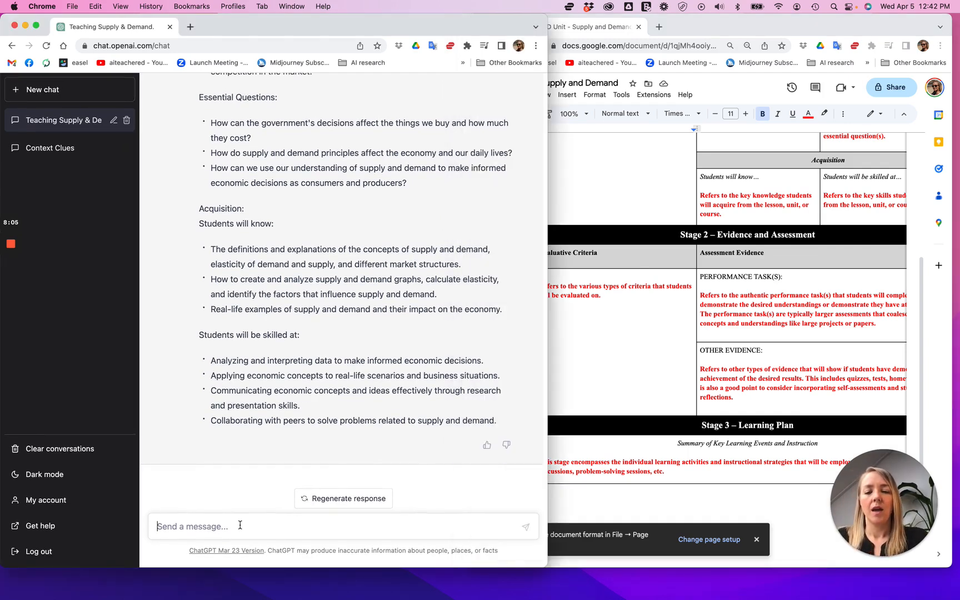
type("let's look at stage")
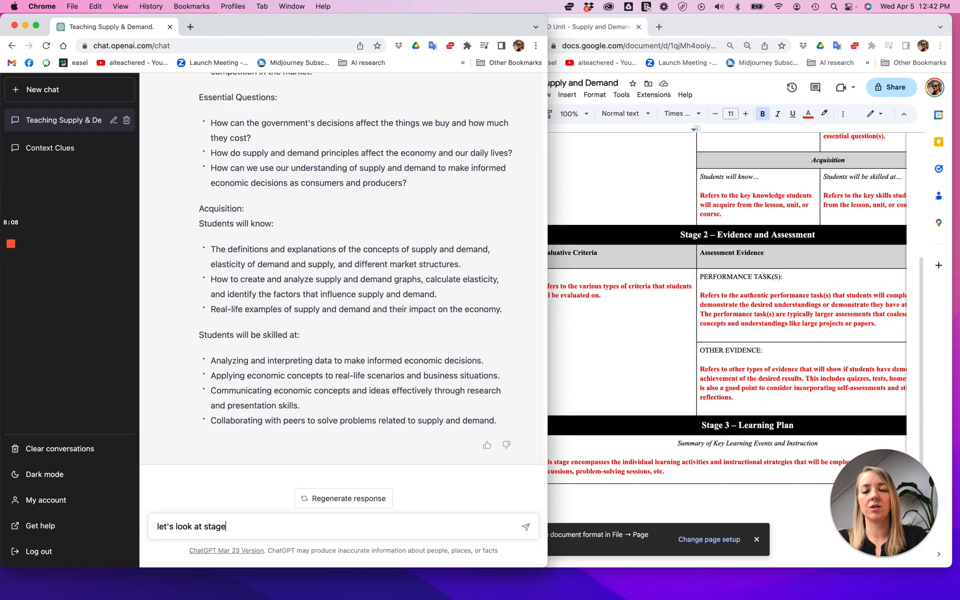
type(" 2 of UBD.")
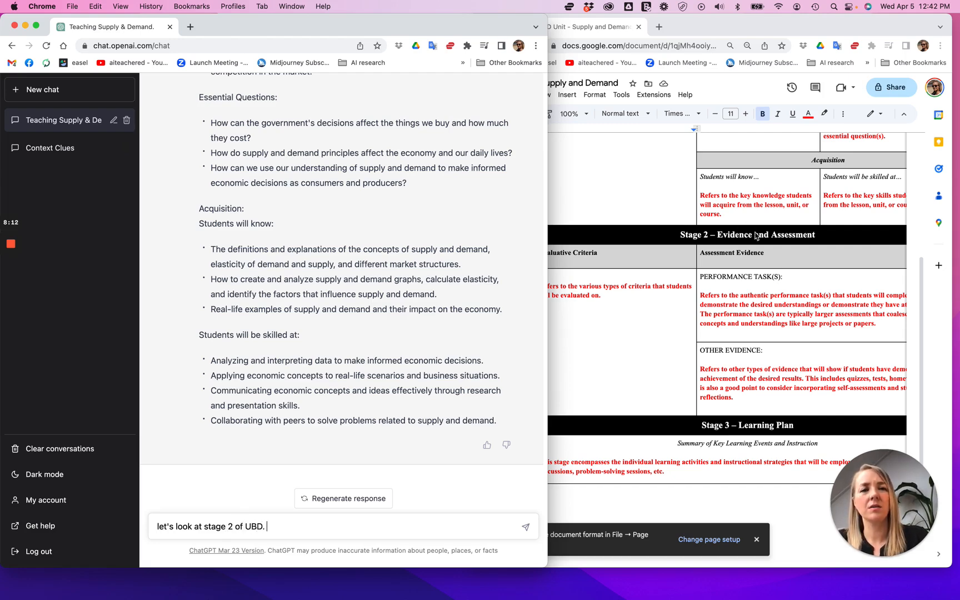
Copy the template's Stage 2 Evaluative Criteria and Assessment Evidence text, add it to the message after "Learn this", and send it
left_click(633, 228)
left_click_drag(585, 240, 805, 395)
right_click(749, 300)
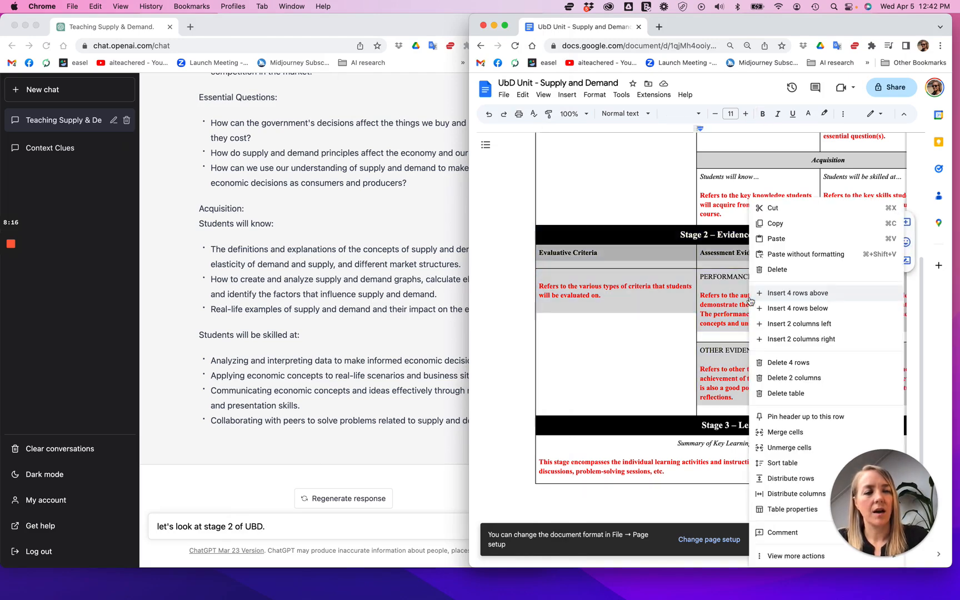
left_click(777, 224)
left_click(386, 522)
type("Learn this")
key("super+v")
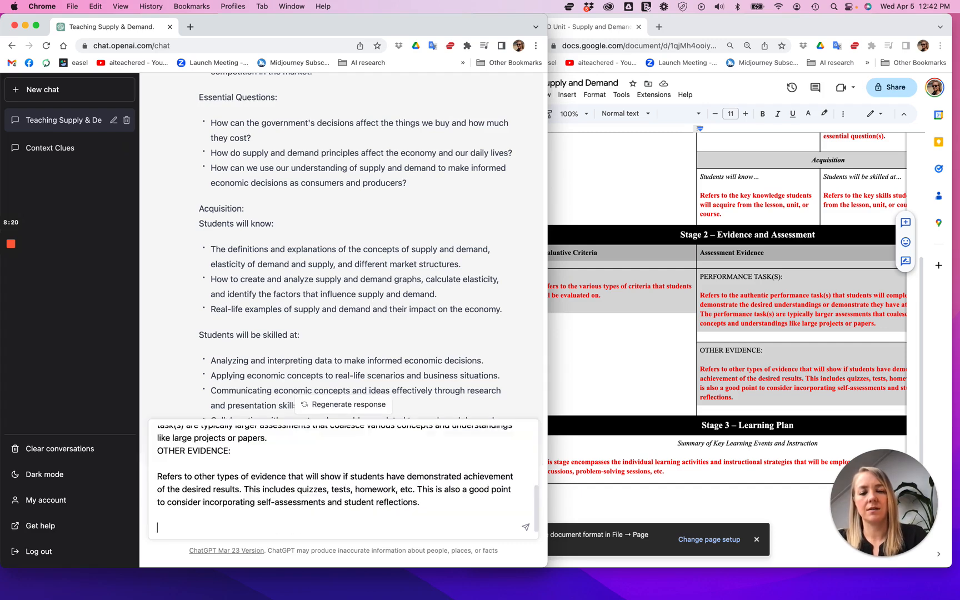
key("Return")
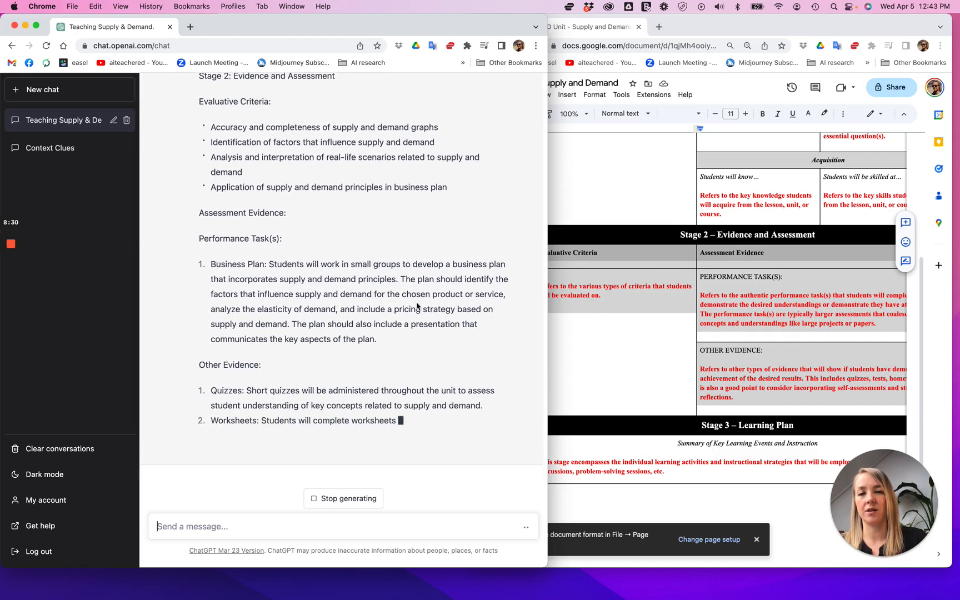
Review ChatGPT's Stage 2 response and send the request "give me four more ideas for the performance task"
scroll(342, 261, "up", 3)
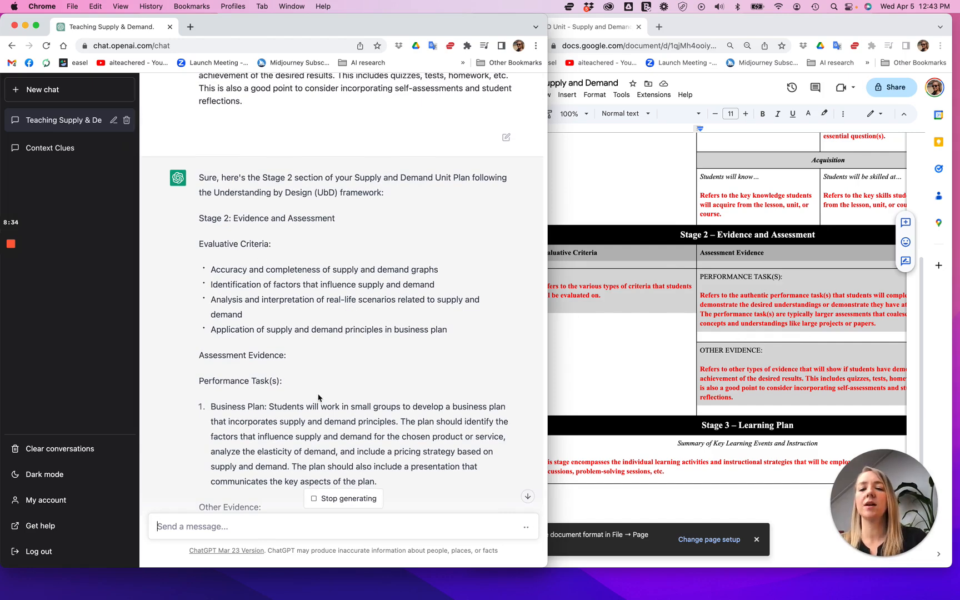
scroll(328, 398, "down", 4)
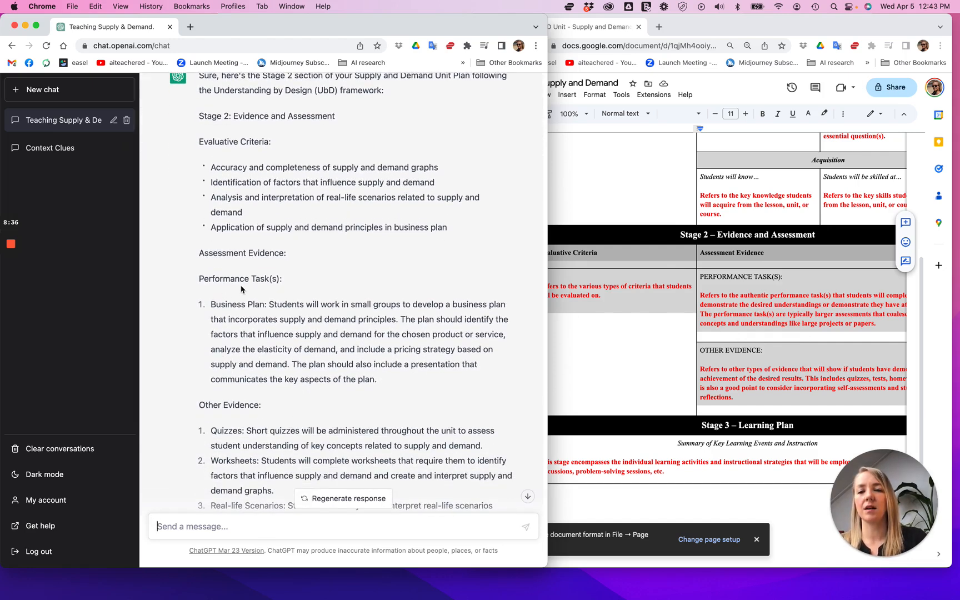
scroll(229, 293, "down", 2)
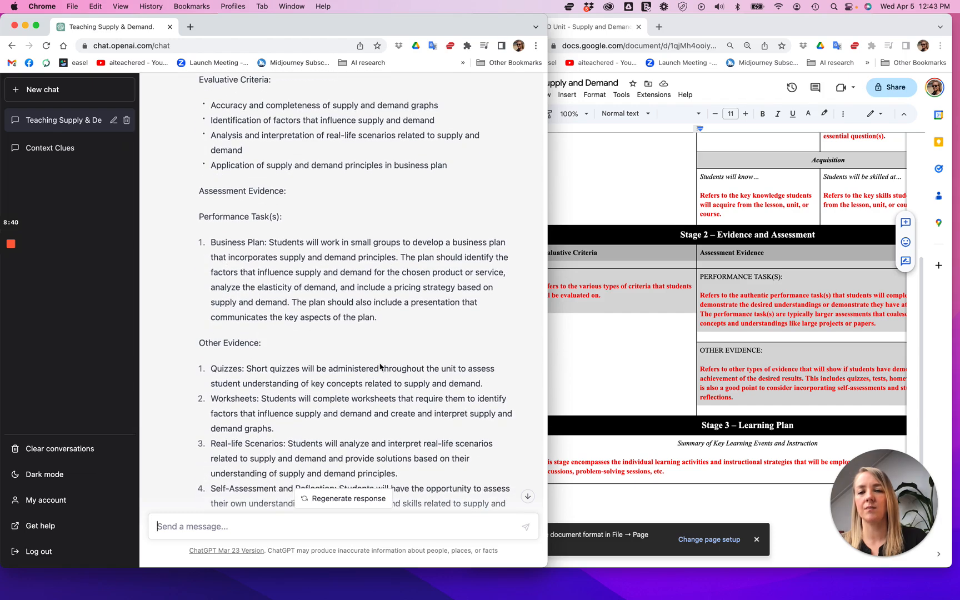
scroll(378, 362, "down", 4)
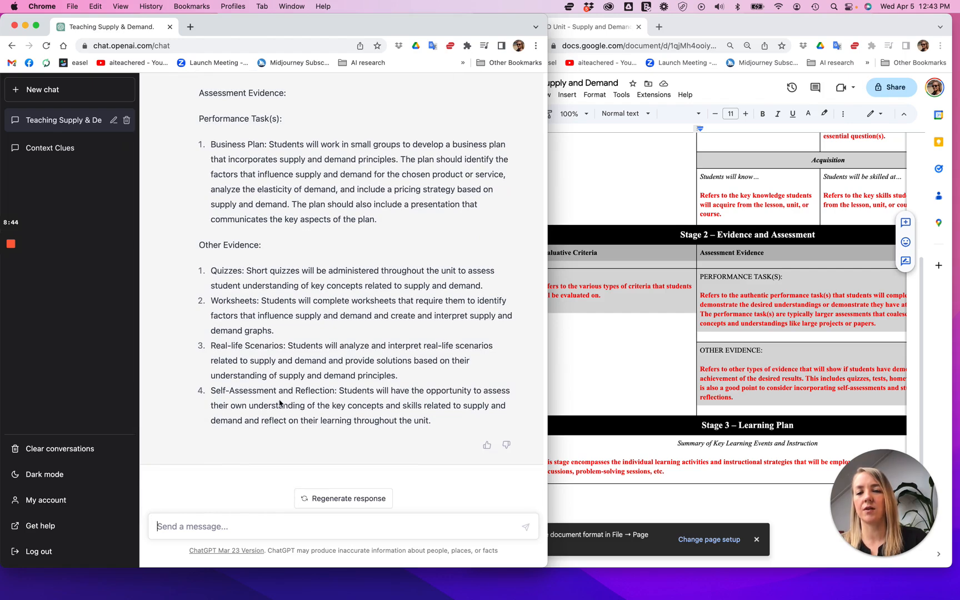
scroll(328, 428, "up", 1)
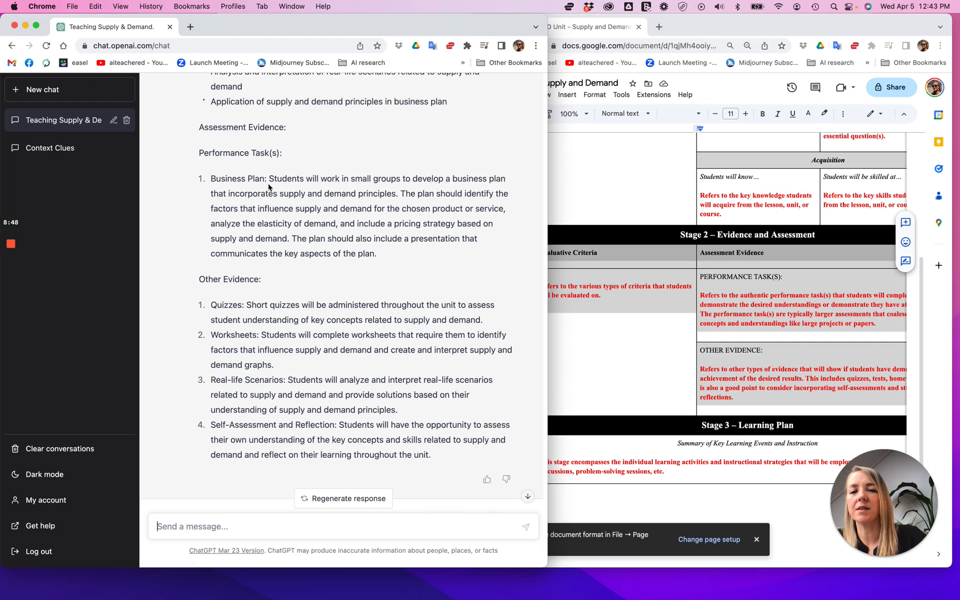
left_click(203, 536)
type("give me")
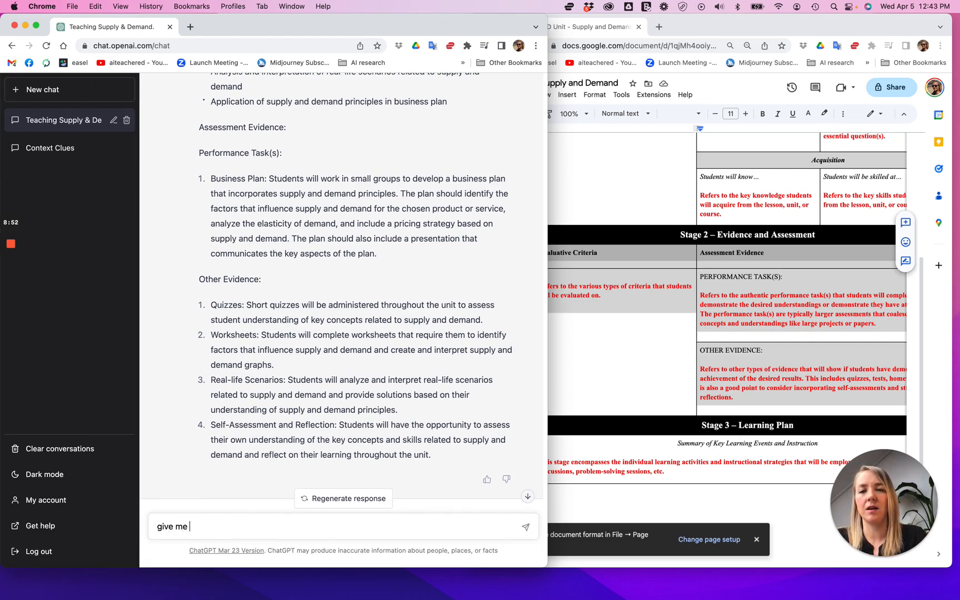
type(" four more ideas for the p")
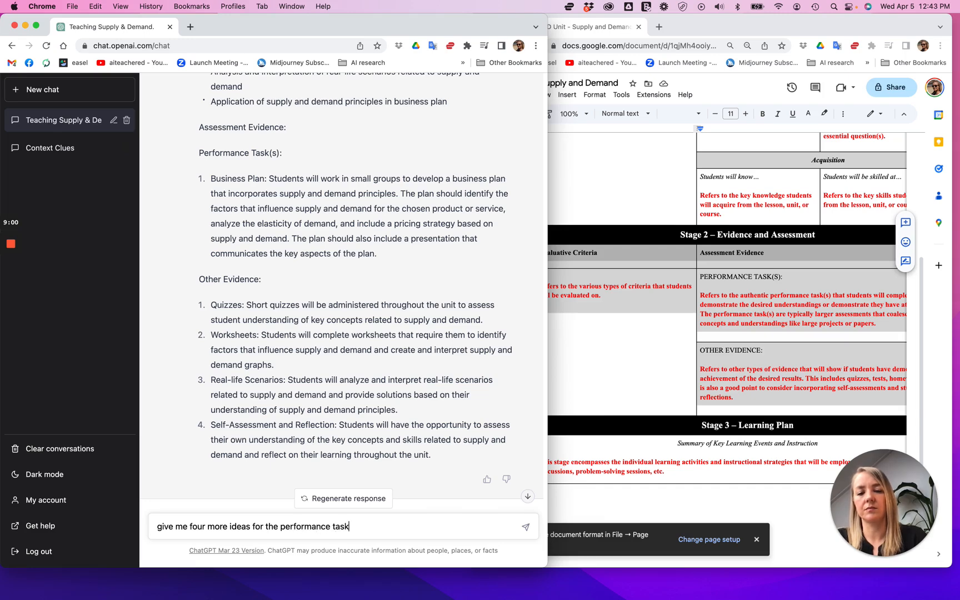
type("erformance task")
key("Return")
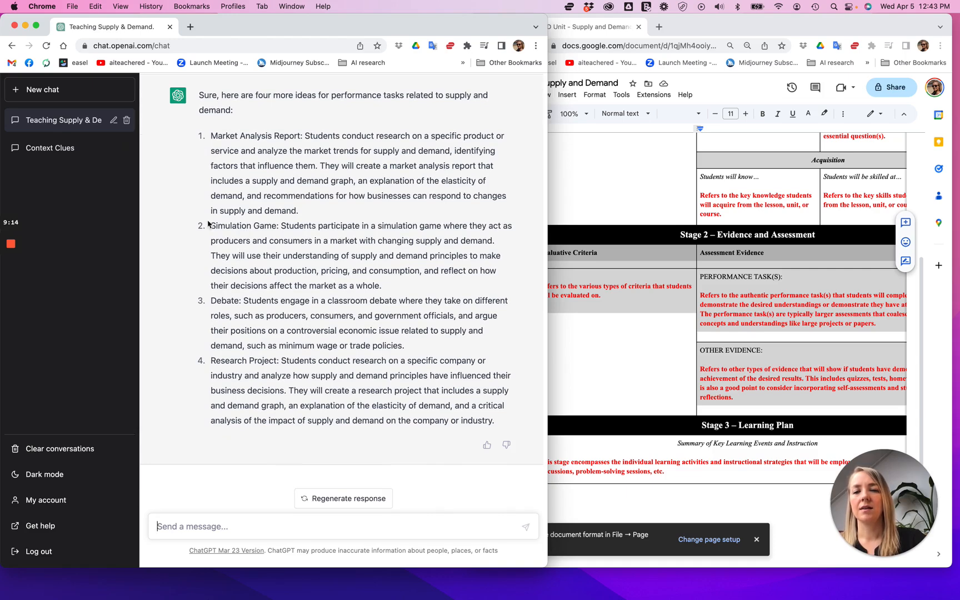
left_click_drag(212, 226, 291, 227)
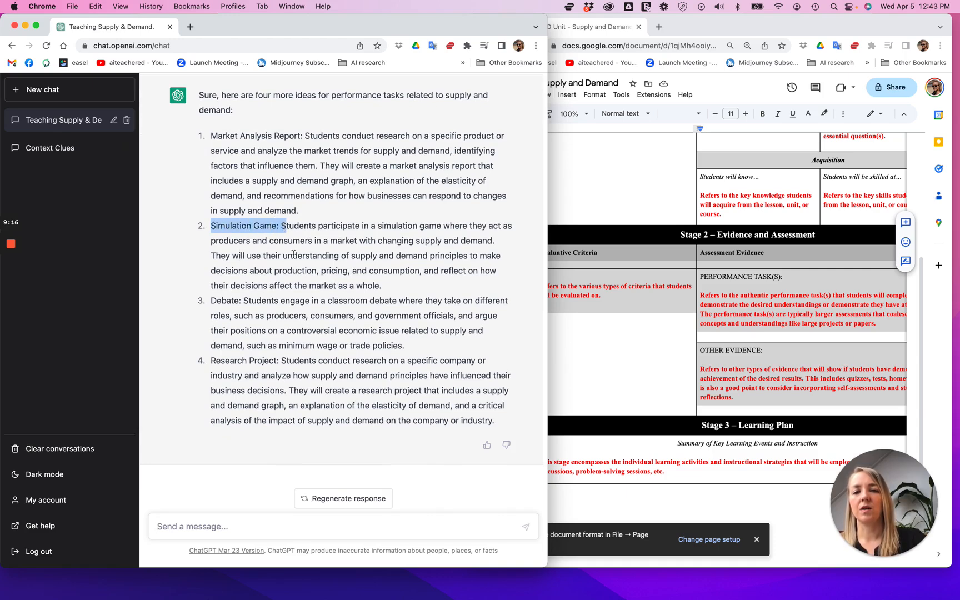
left_click(223, 529)
type("ad")
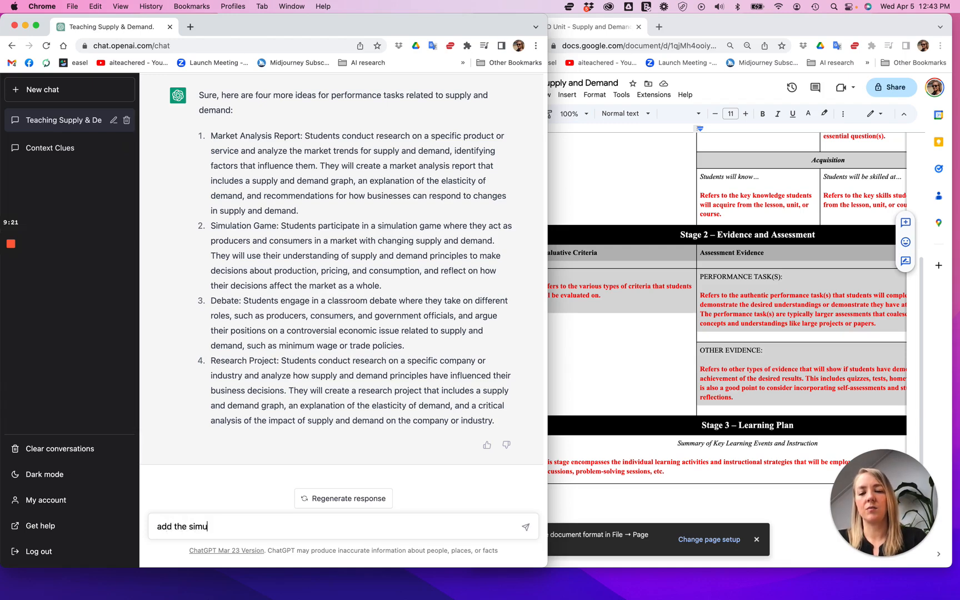
type("d th")
key("BackSpace")
key("BackSpace")
key("BackSpace")
key("BackSpace")
key("BackSpace")
key("BackSpace")
Ask ChatGPT to "take out the business plan and replace it with the simulation game"
type("take out the business")
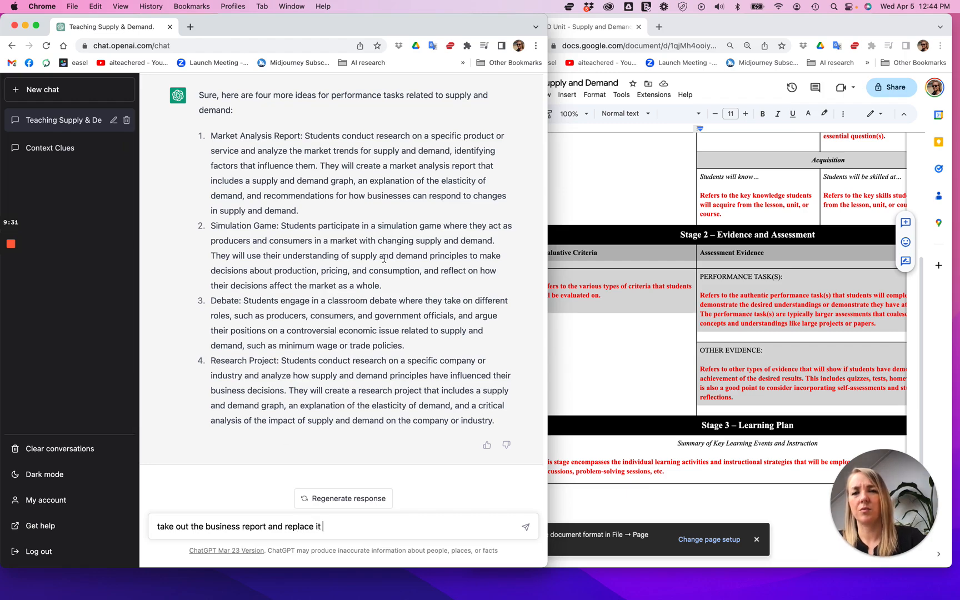
scroll(303, 223, "up", 10)
scroll(303, 222, "down", 5)
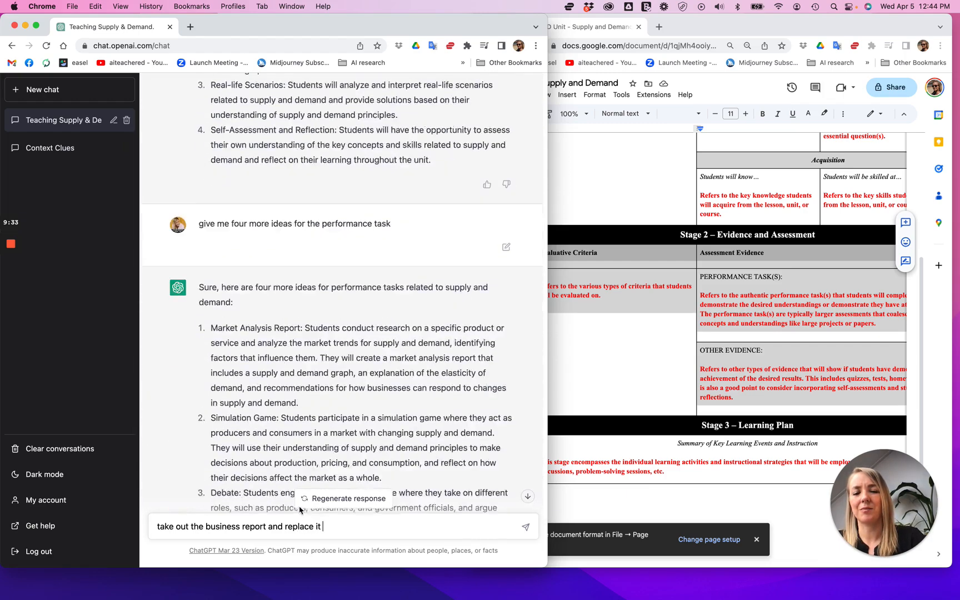
scroll(297, 500, "down", 3)
double_click(254, 526)
type("plan")
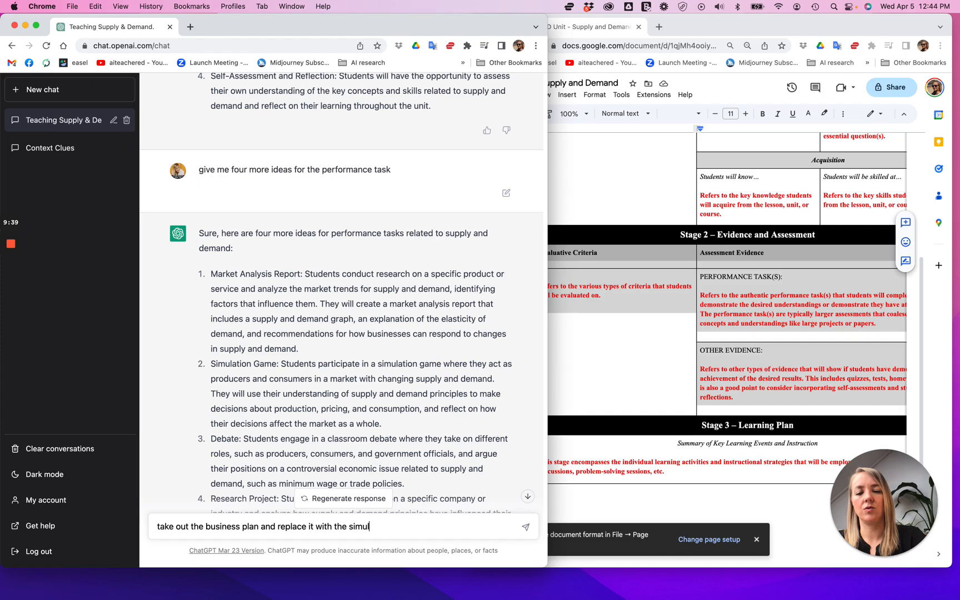
type(" with the simulation game")
key("Return")
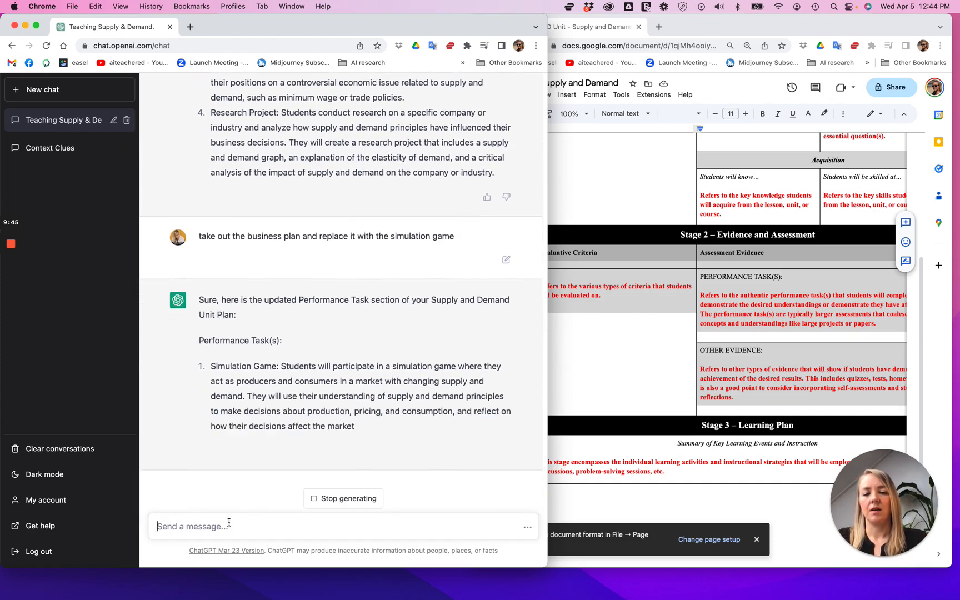
Check the updated performance task section and send ChatGPT the request "now show me stage 2"
type("now show me")
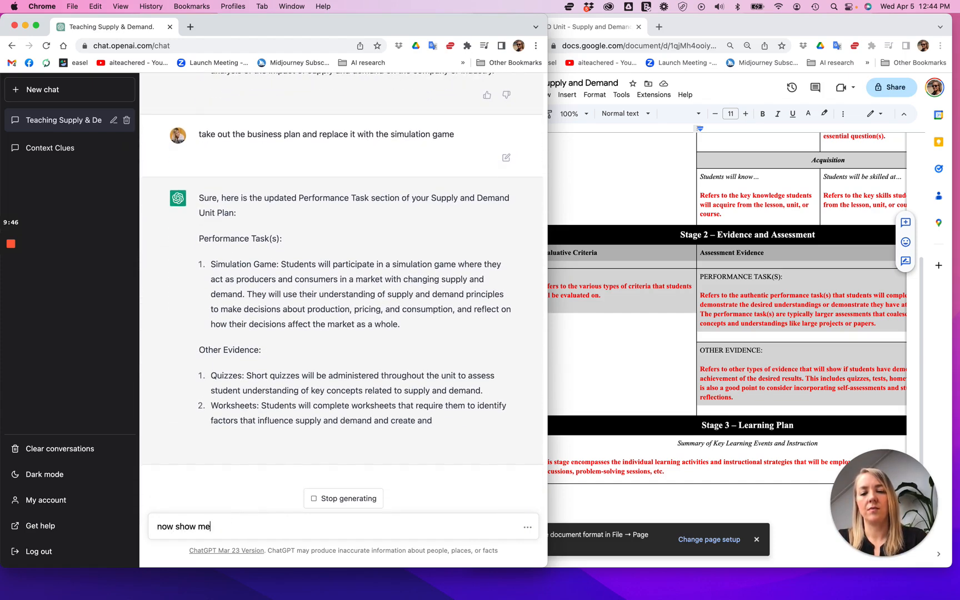
type(" stage 2")
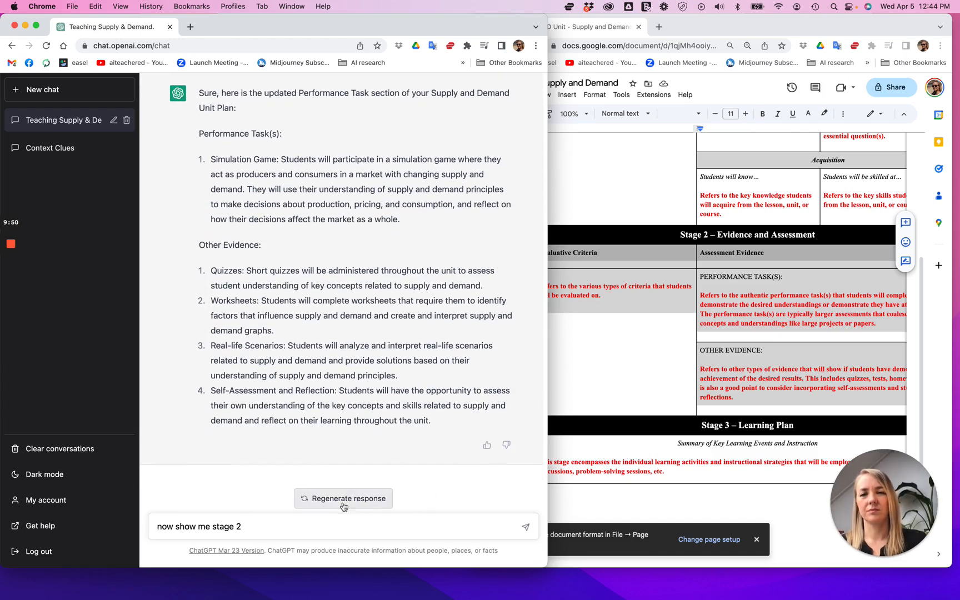
scroll(391, 386, "up", 1)
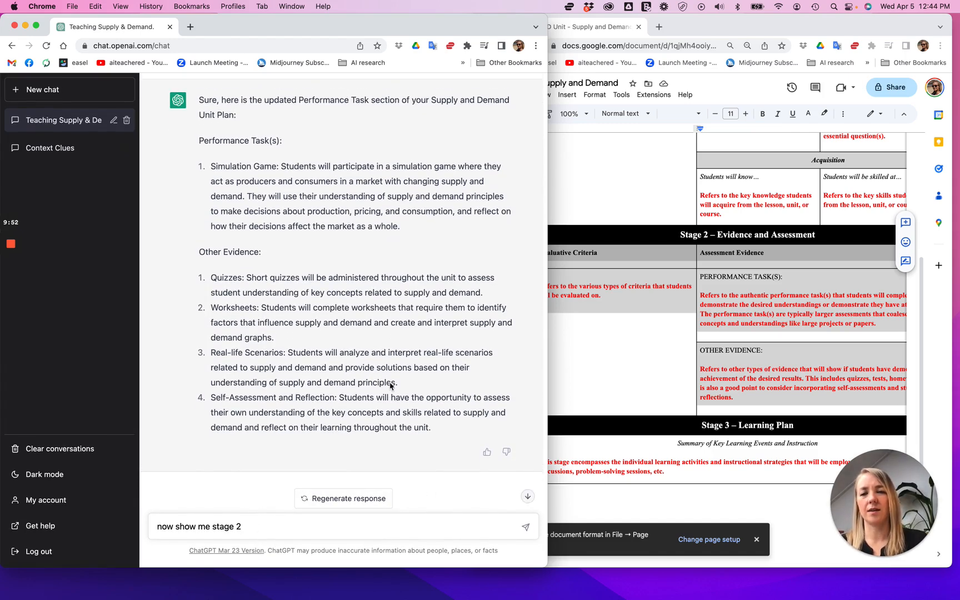
left_click(526, 526)
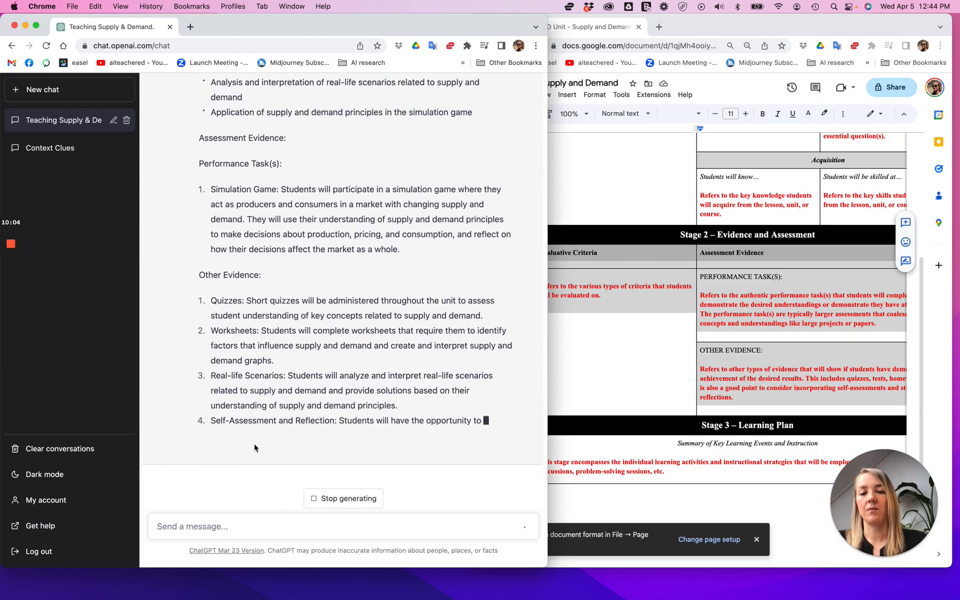
Ask ChatGPT to "write the directions for the simulation game"
type("wri")
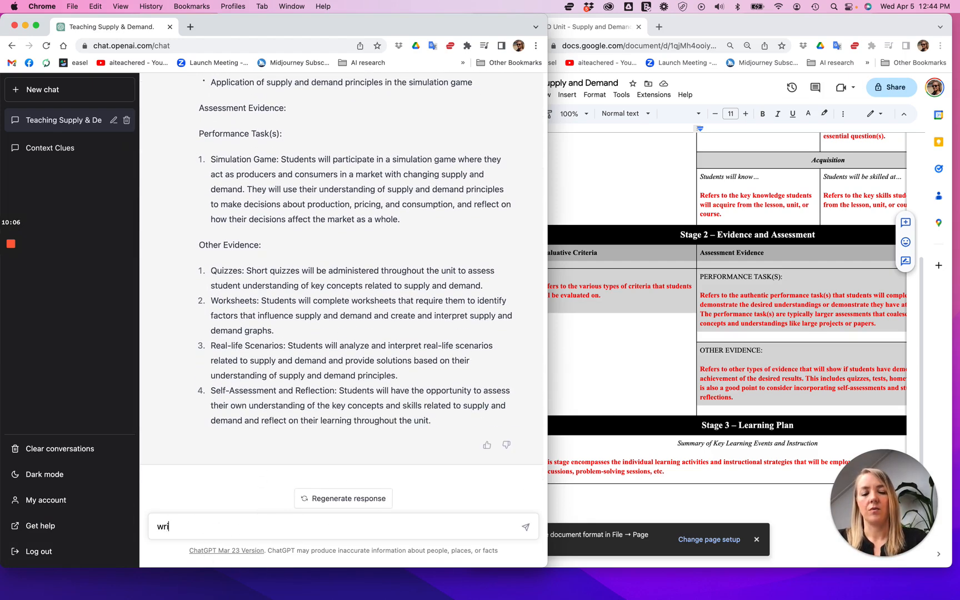
type("te the directions for the simulation game")
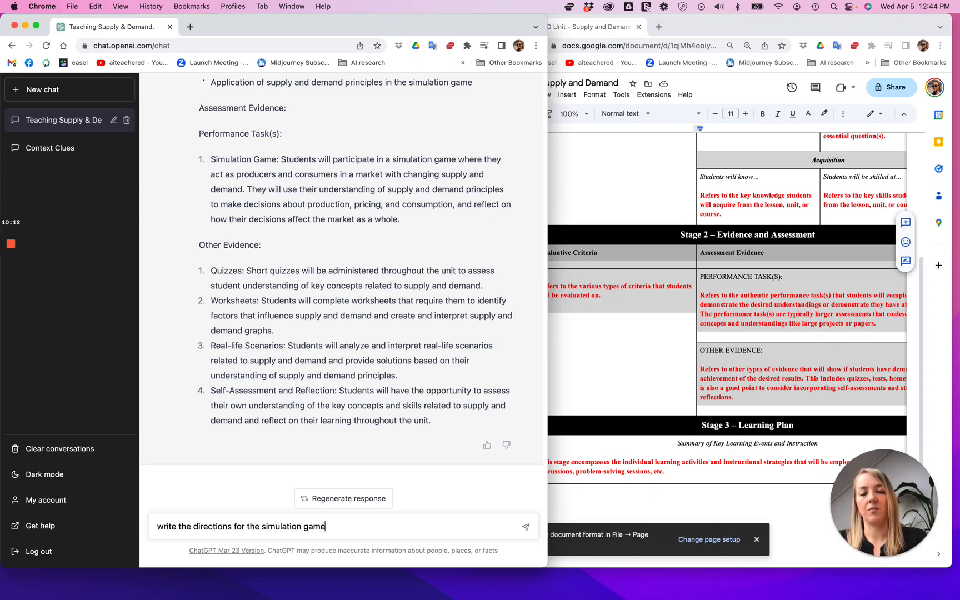
key("Return")
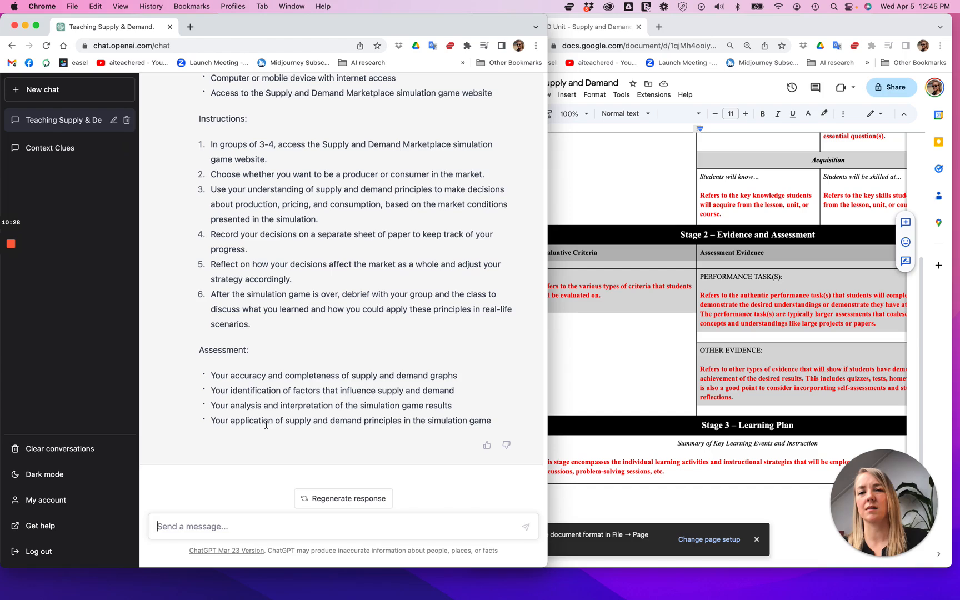
Ask ChatGPT "where is the Supply and Demand Marketplace simulation game website.", copying the website's name from the first instruction in its response
left_click_drag(335, 164, 320, 143)
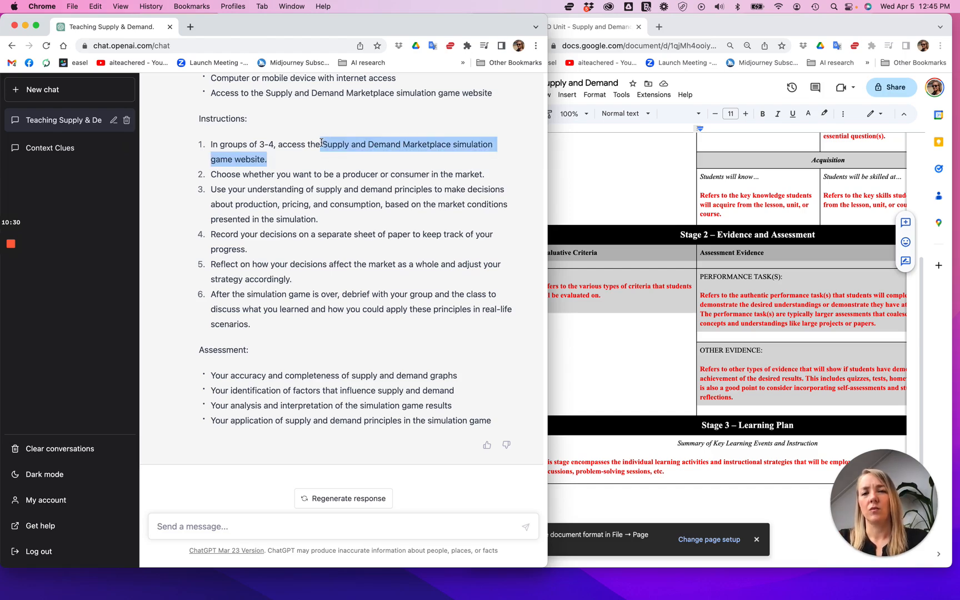
right_click(325, 144)
left_click(340, 167)
left_click(267, 526)
type("where is the")
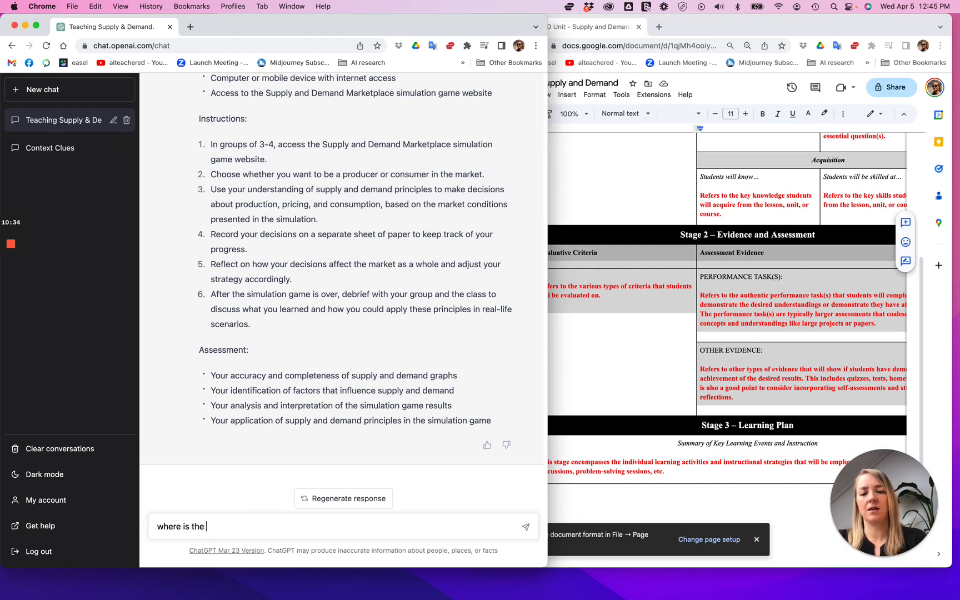
key("super+v")
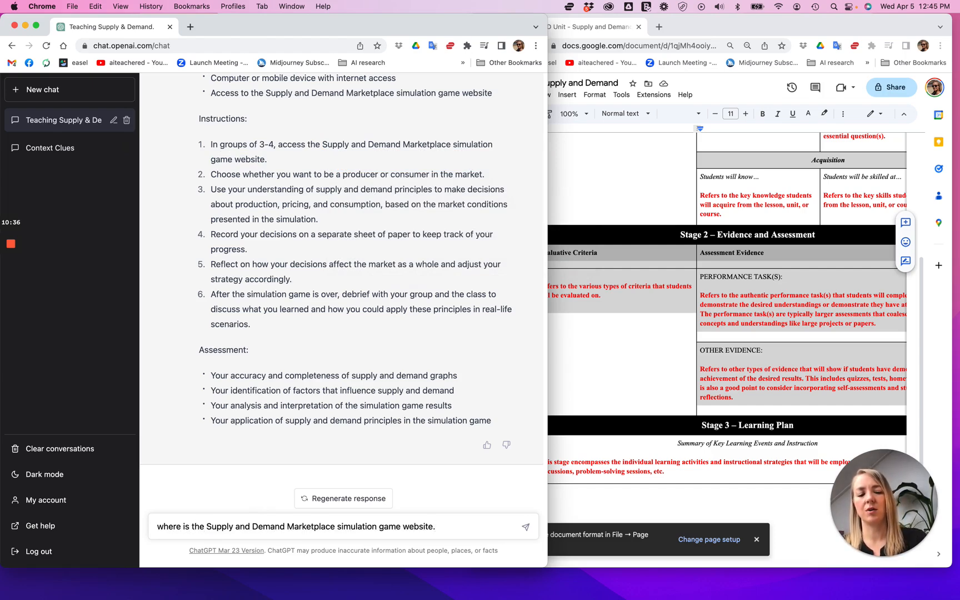
key("Return")
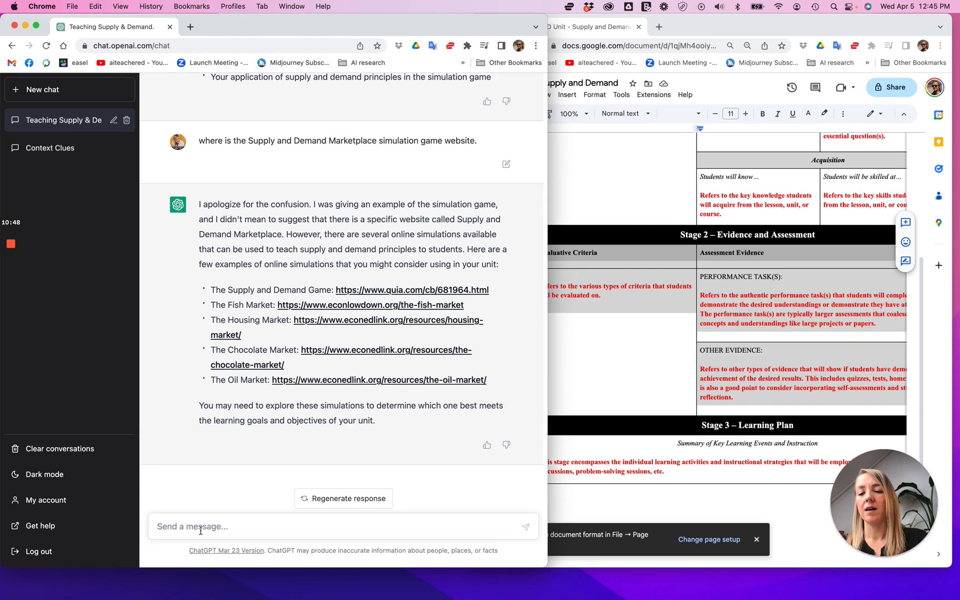
Ask ChatGPT to "write a rubric to score this simulation game project"
type("write a rubtirc to score")
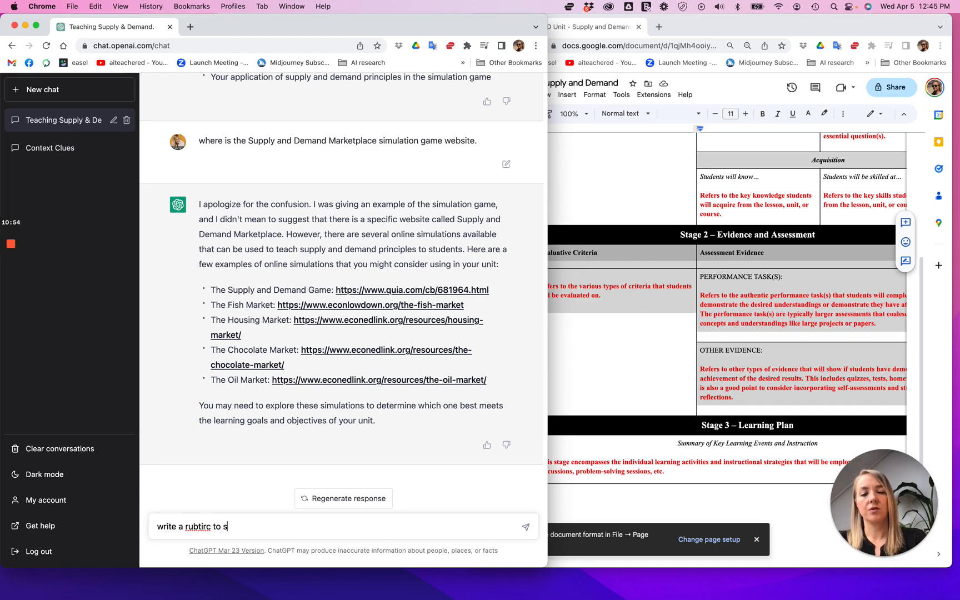
key("BackSpace")
key("BackSpace")
key("BackSpace")
key("BackSpace")
key("BackSpace")
key("BackSpace")
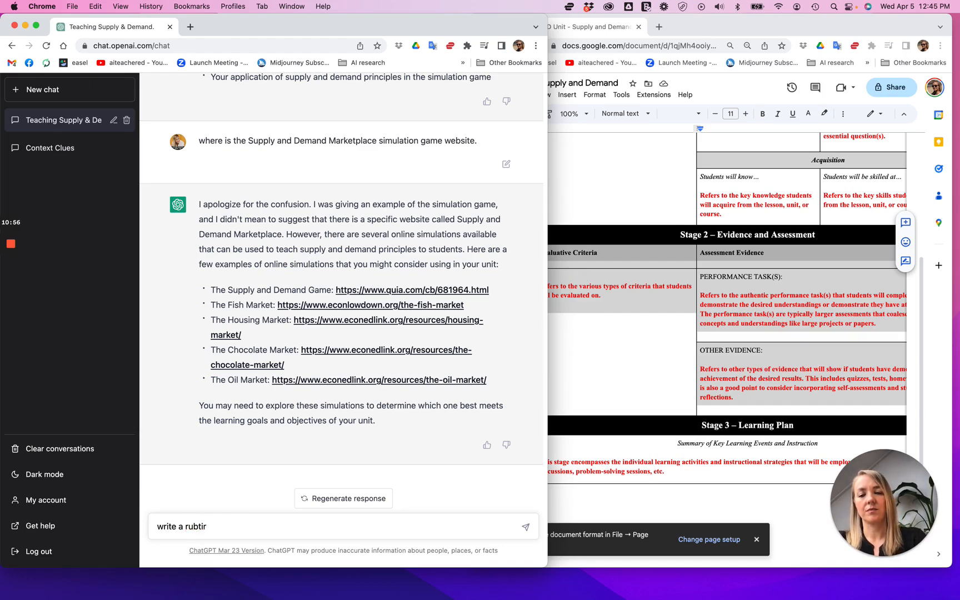
type("c to score this simulation ga")
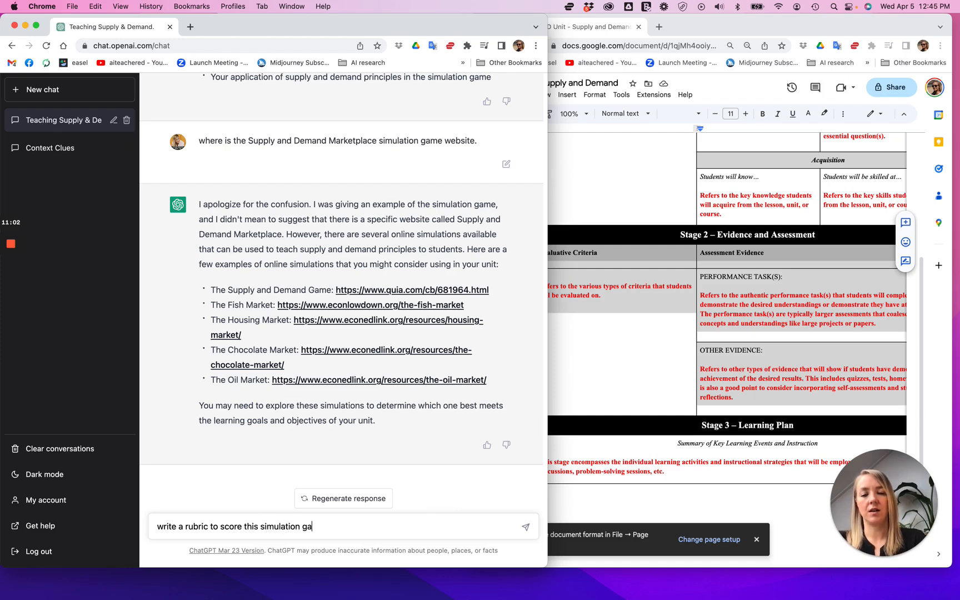
type("me proje")
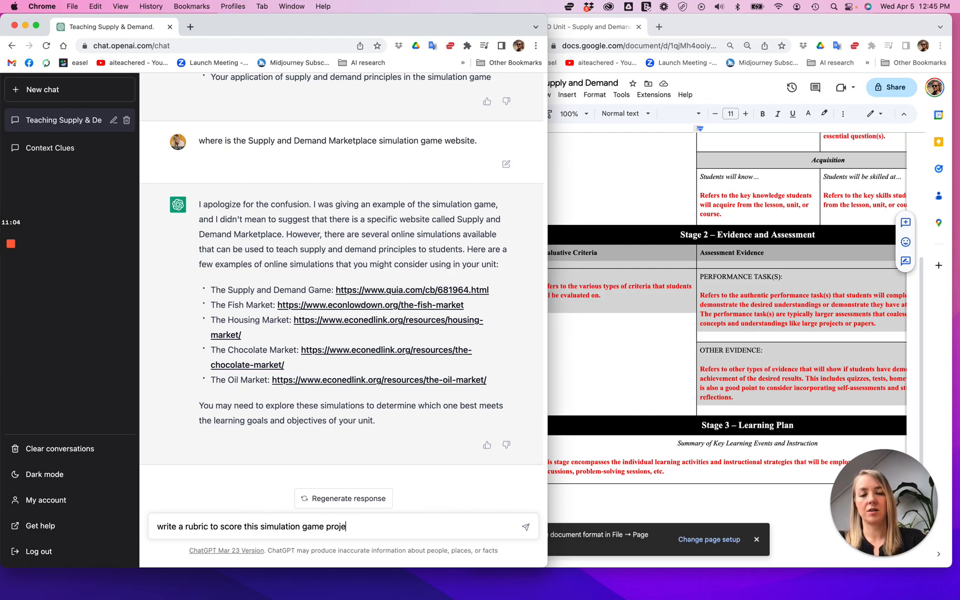
type("ct")
key("Return")
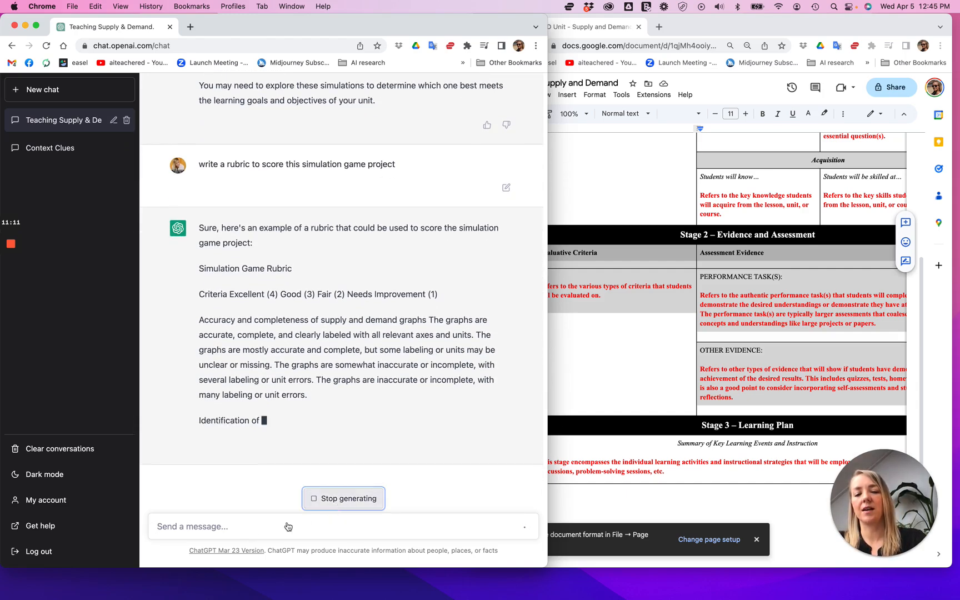
Ask ChatGPT to "write it in table format" and review the rubric table
type("write it in table format")
key("Return")
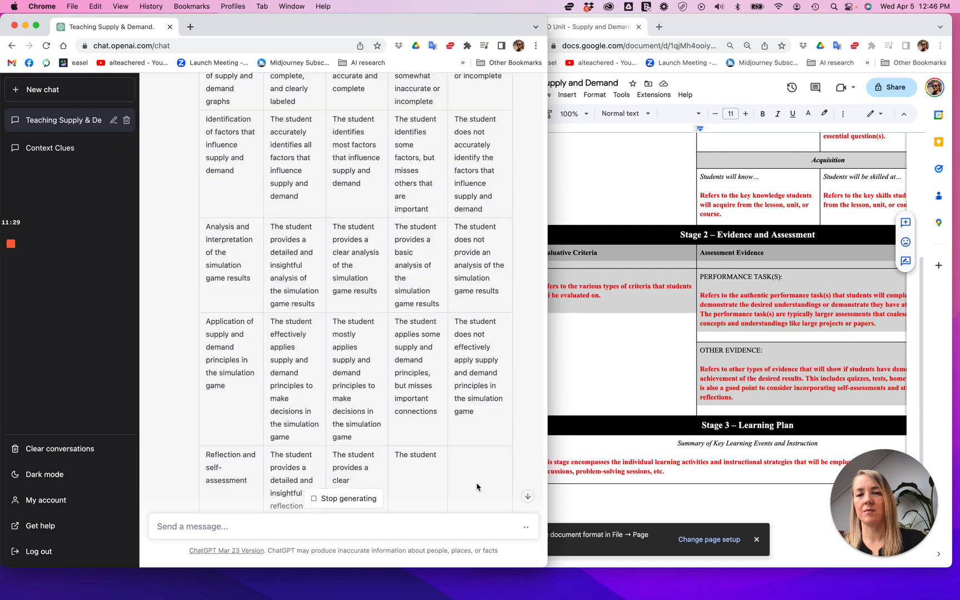
scroll(320, 286, "up", 5)
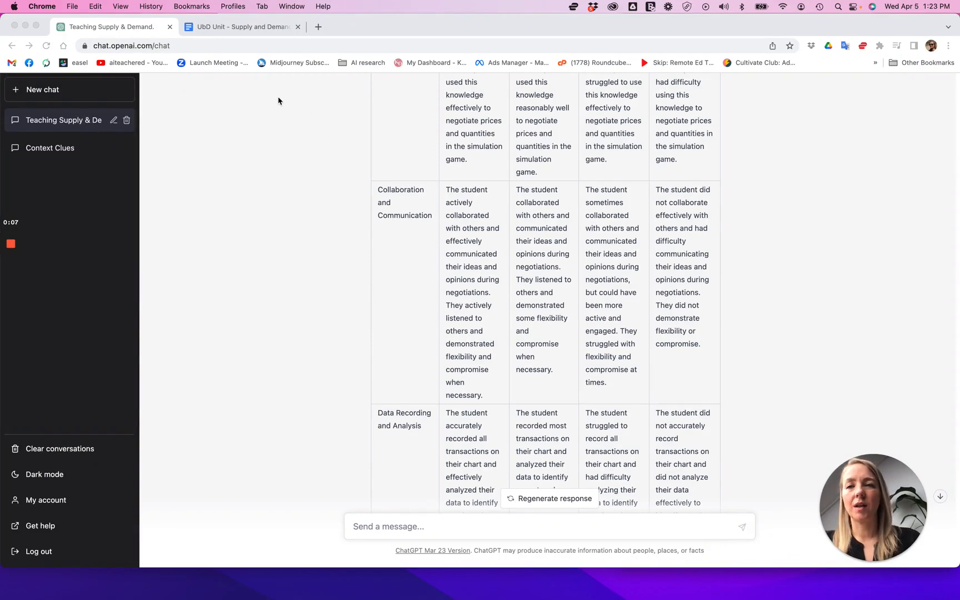
In the UbD Unit document, tighten the row above Stage 3 and copy the whole Stage 3 – Learning Plan section
left_click(237, 29)
scroll(591, 375, "down", 5)
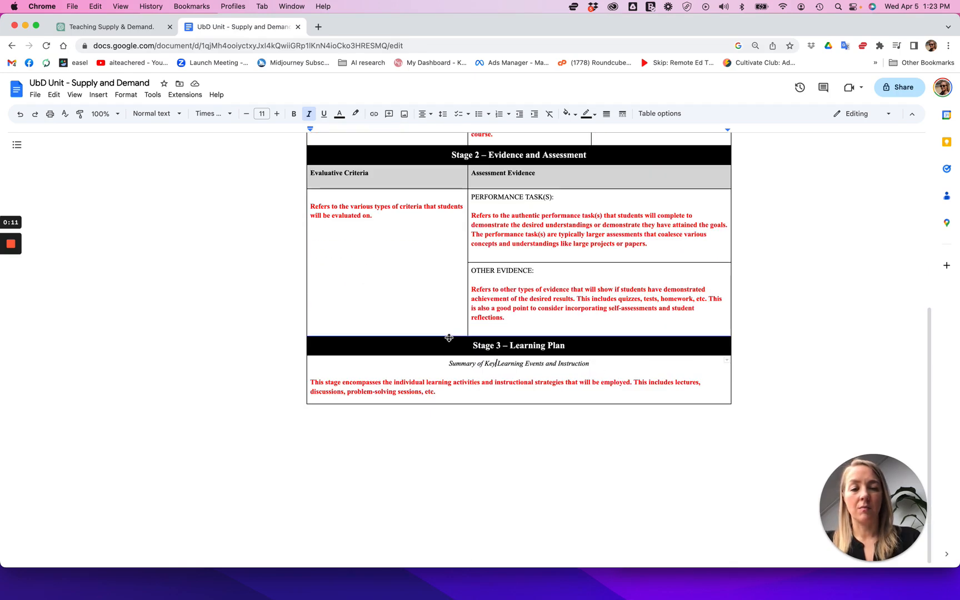
left_click_drag(594, 336, 586, 323)
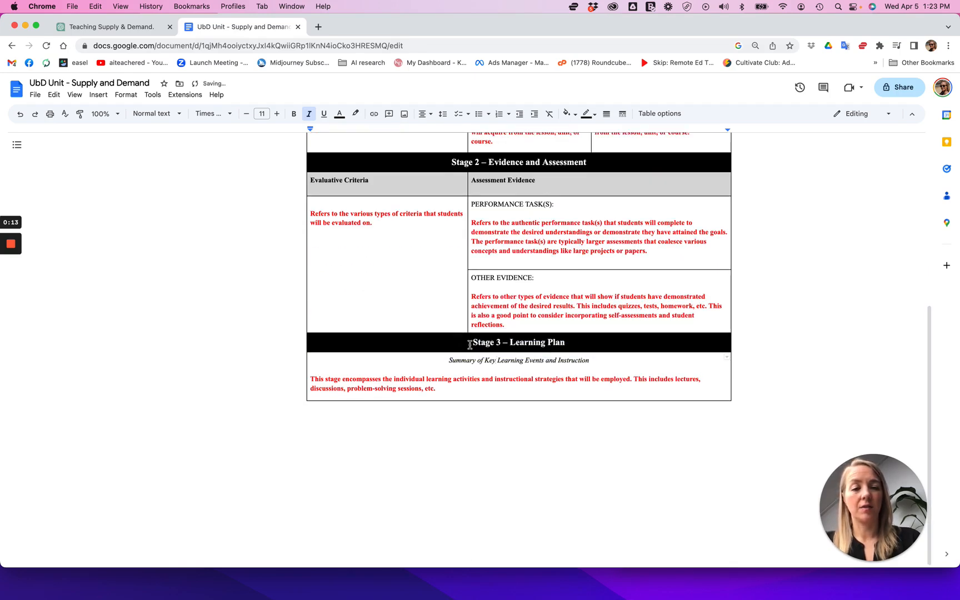
left_click_drag(469, 343, 671, 382)
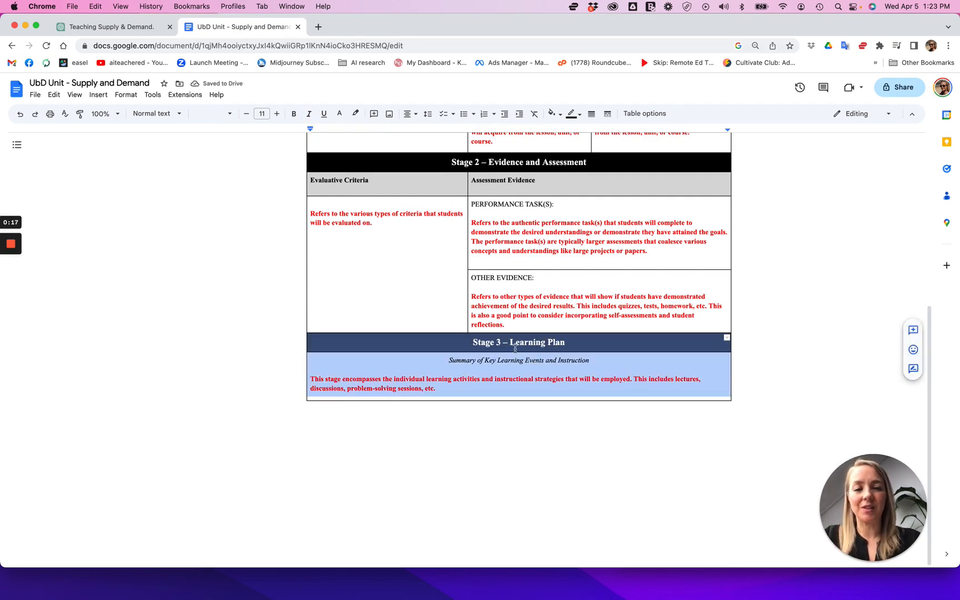
right_click(514, 346)
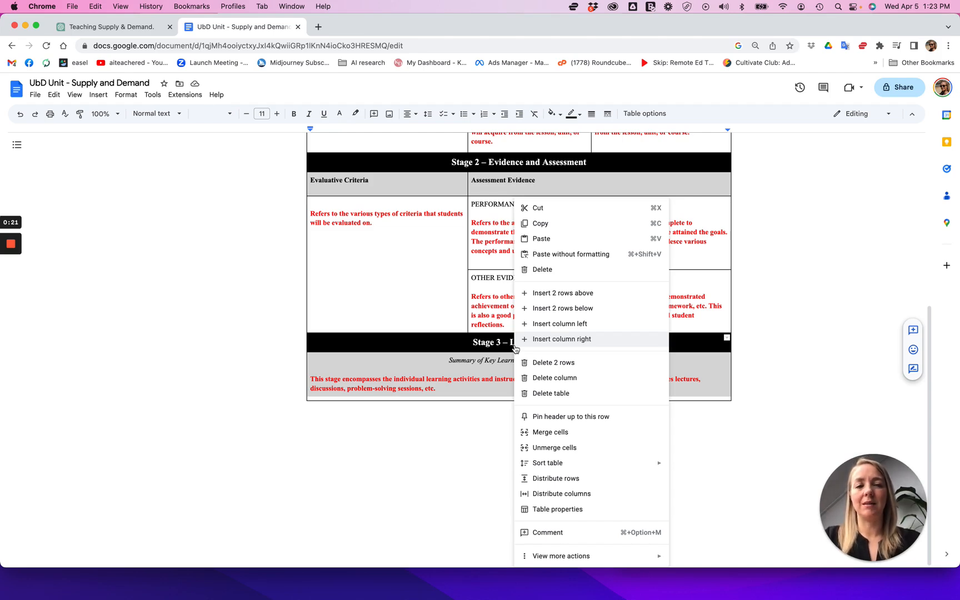
left_click(536, 224)
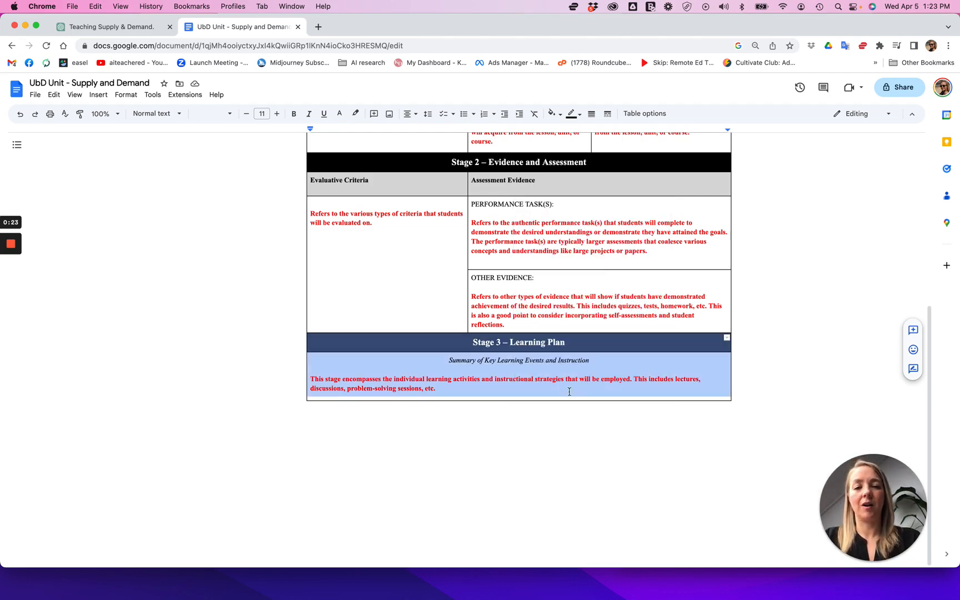
Return to the ChatGPT conversation and send "learn this -" followed by the copied Stage 3 – Learning Plan text
left_click(116, 27)
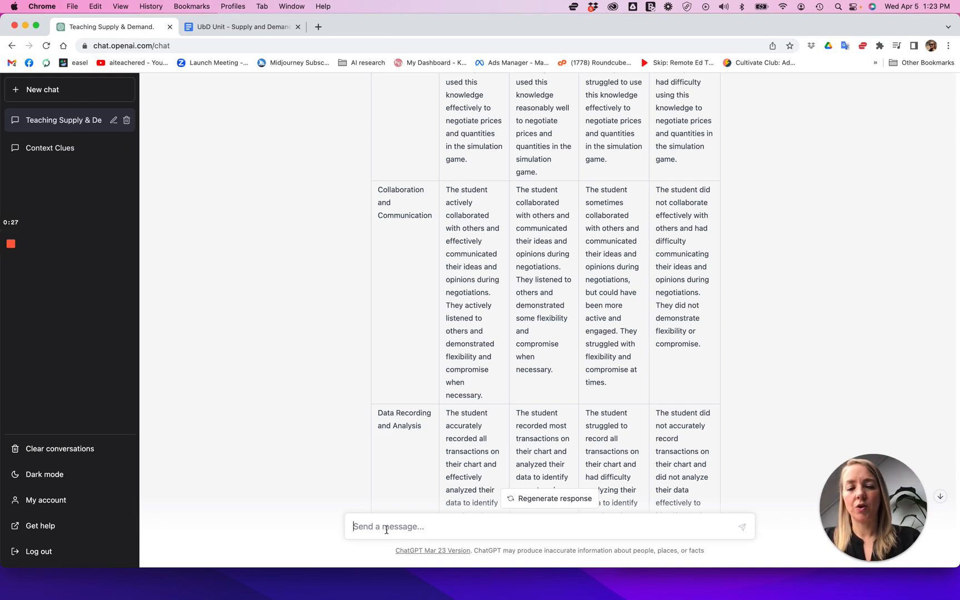
type("learn this -")
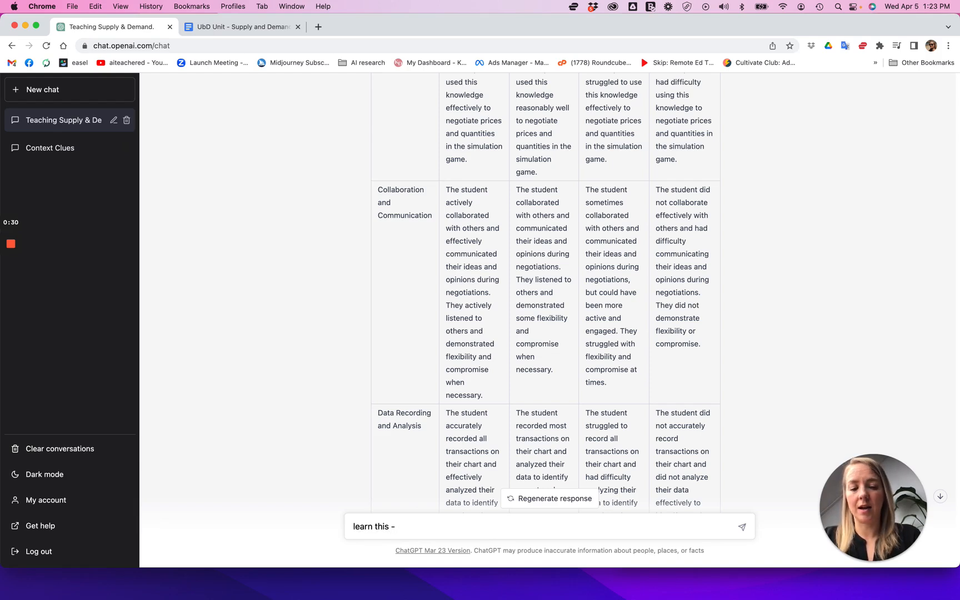
key("super+v")
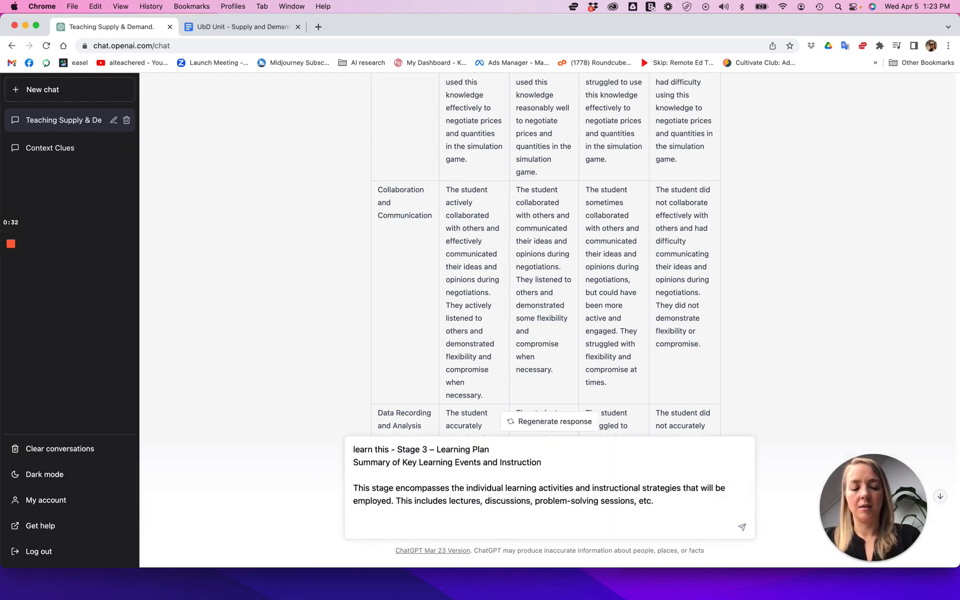
key("Return")
Draft the message "make stage 3" and read through the generated Week 1 to Week 5 summary of key learning events
type("make stage 3")
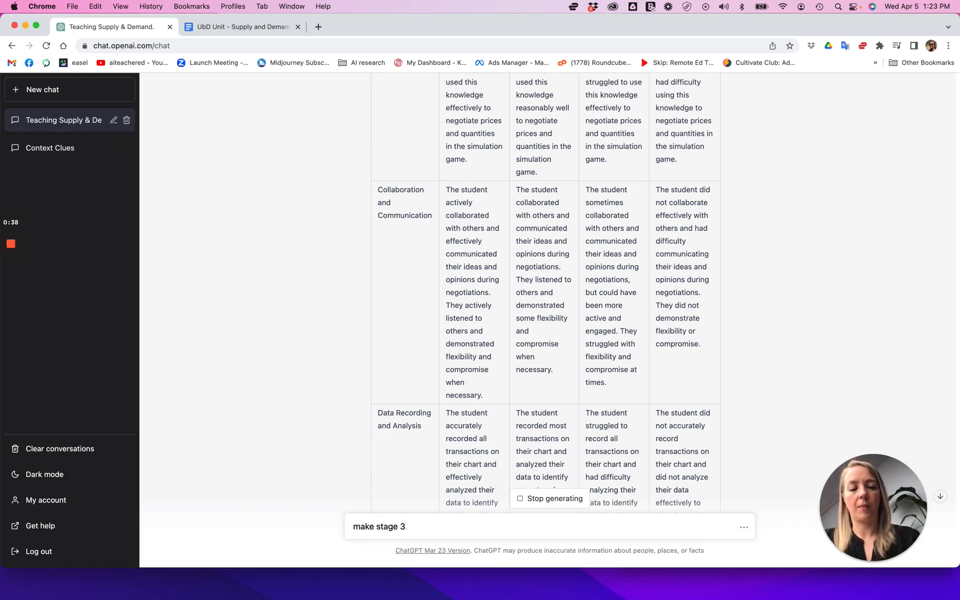
scroll(621, 488, "down", 15)
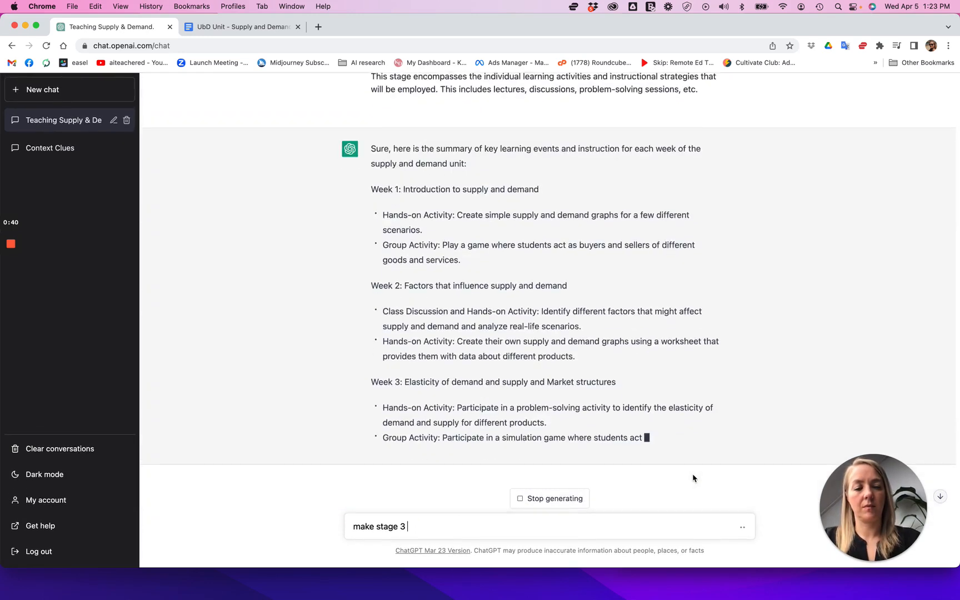
scroll(528, 278, "up", 2)
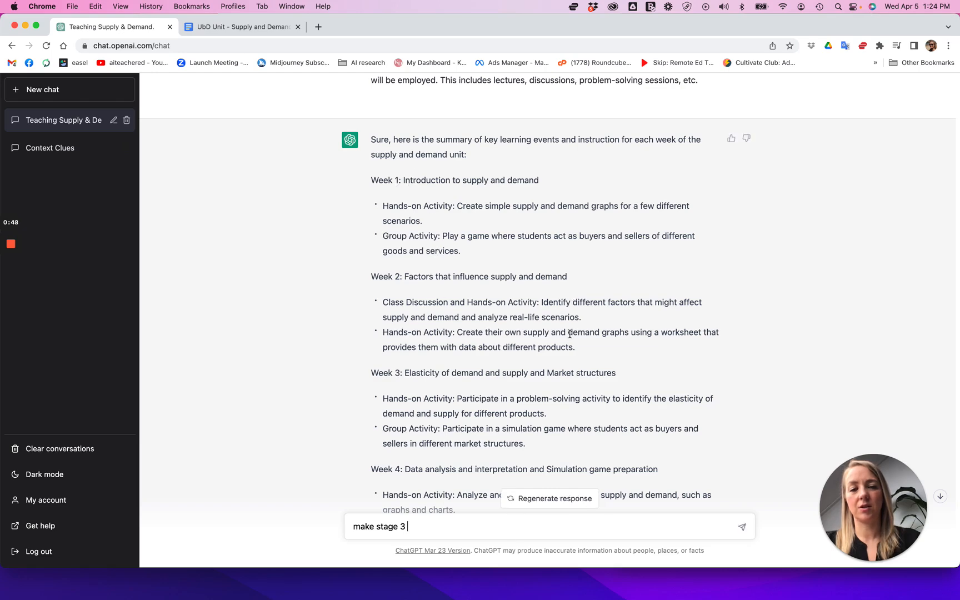
scroll(464, 383, "down", 7)
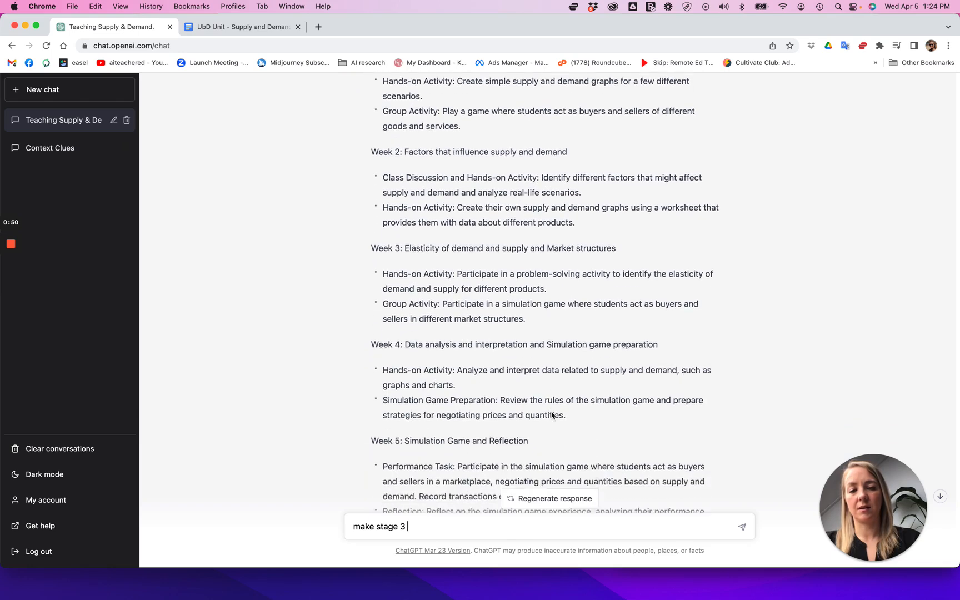
scroll(481, 340, "down", 1)
scroll(483, 366, "down", 2)
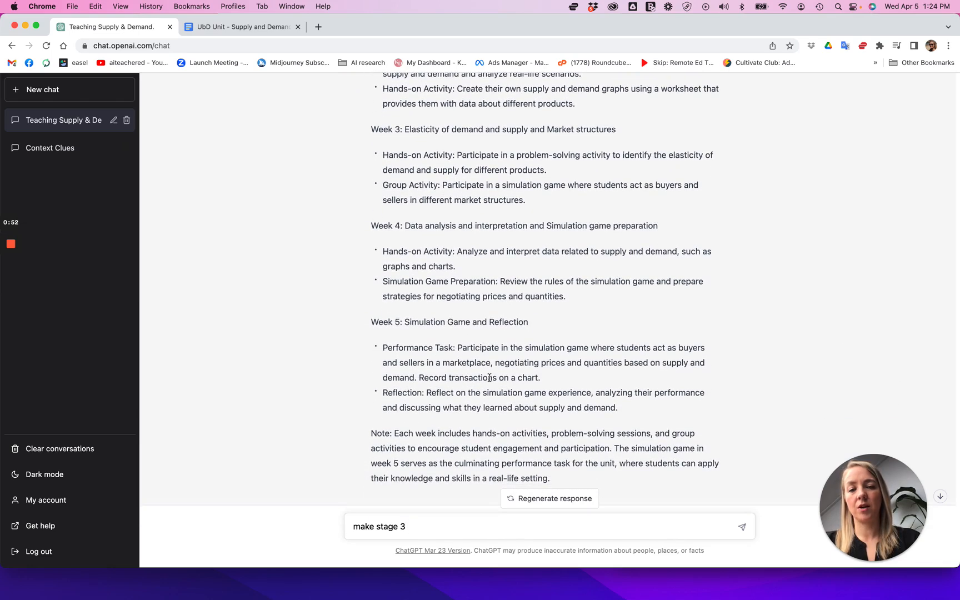
scroll(483, 387, "up", 8)
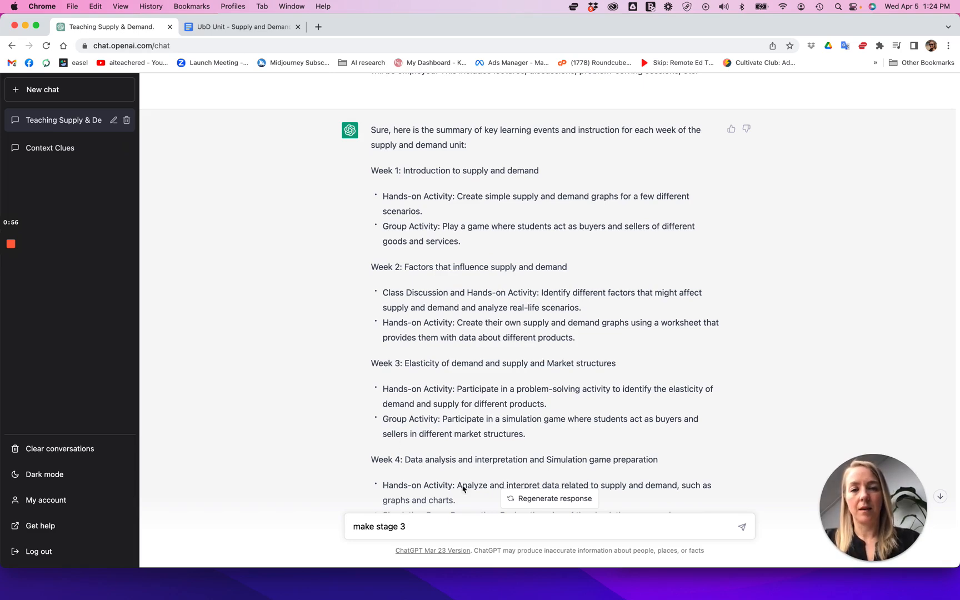
Replace the draft and ask ChatGPT "give me example simple supply and demand graphs for a few different scenarios for week 1", reusing the Week 1 activity wording
left_click_drag(423, 529, 293, 504)
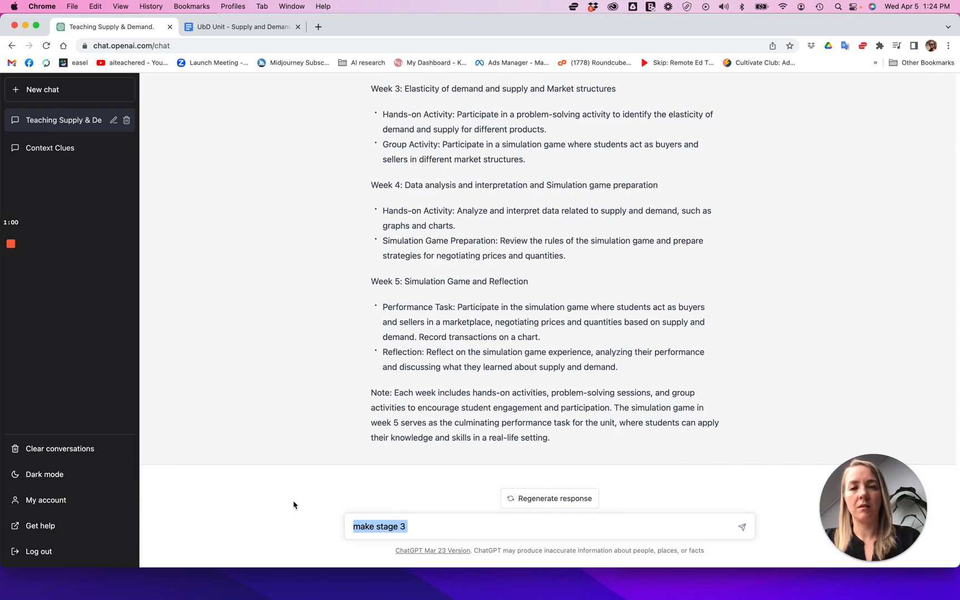
scroll(872, 419, "up", 5)
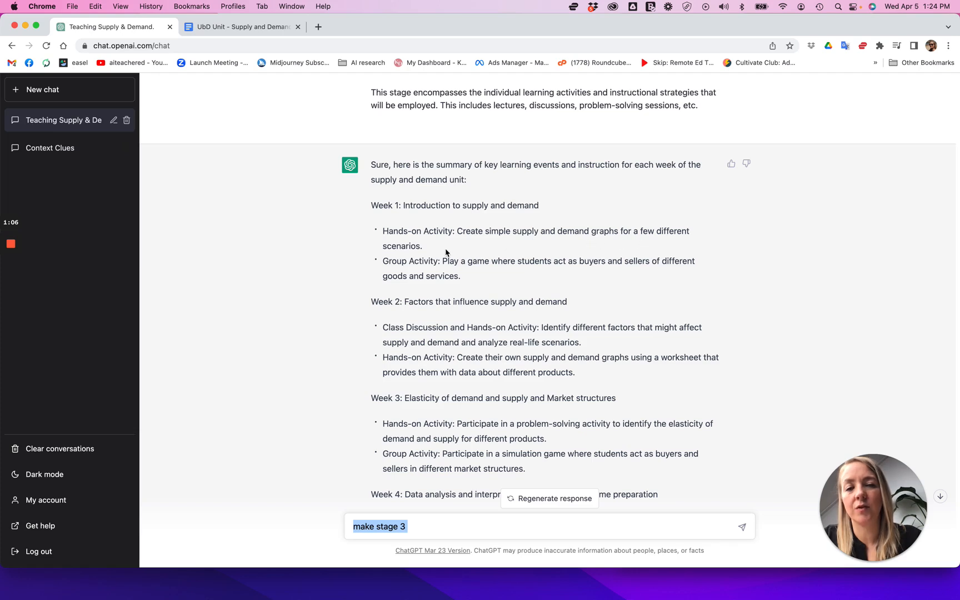
left_click_drag(408, 528, 302, 510)
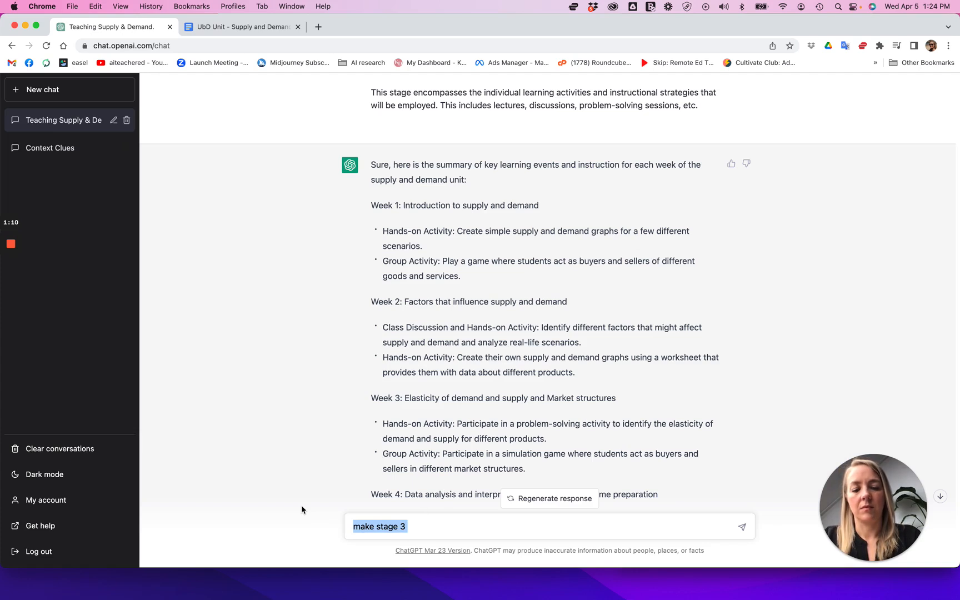
type("give me")
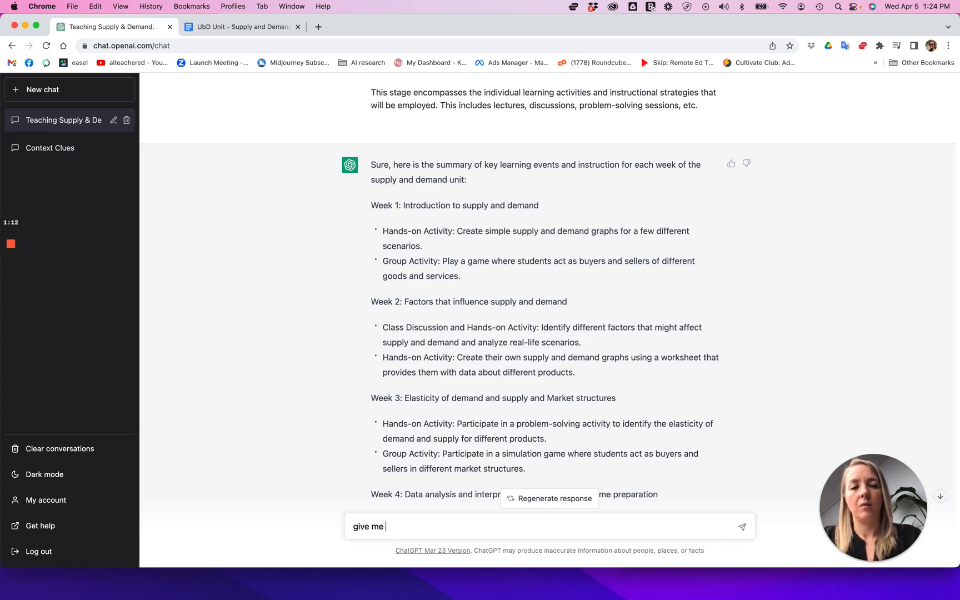
left_click_drag(505, 244, 486, 231)
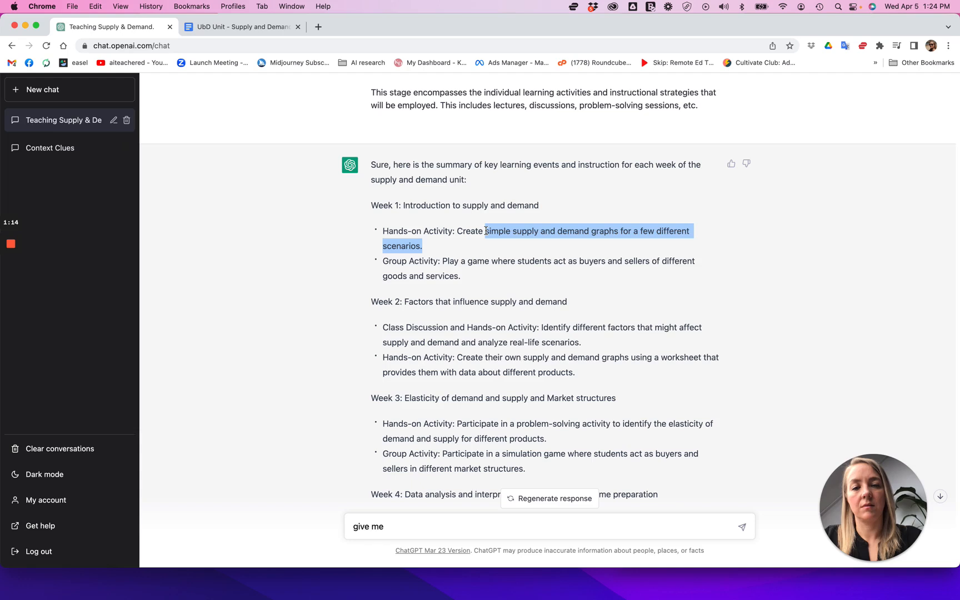
right_click(486, 230)
left_click(498, 254)
left_click(419, 520)
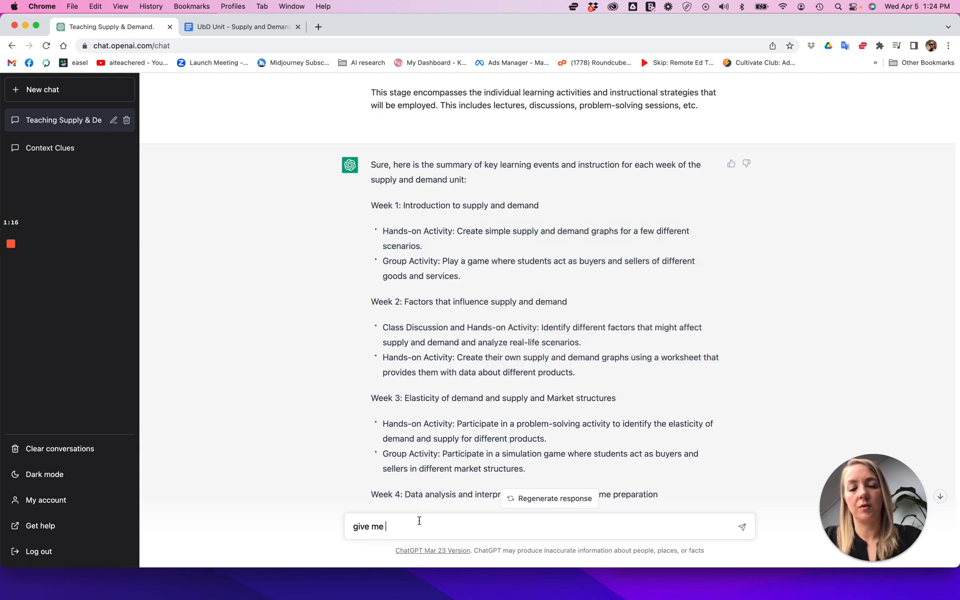
type("examp")
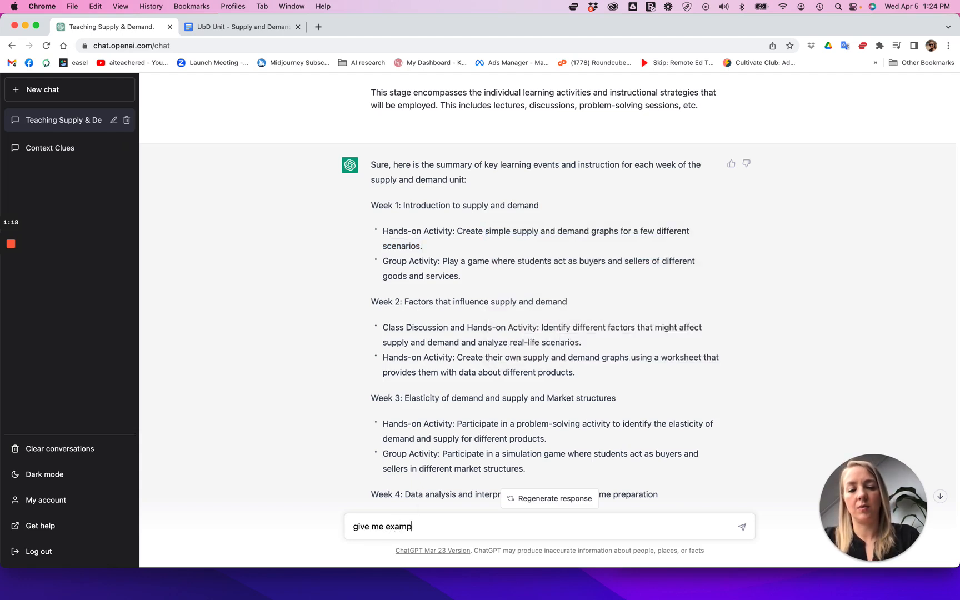
type("le")
key("super+v")
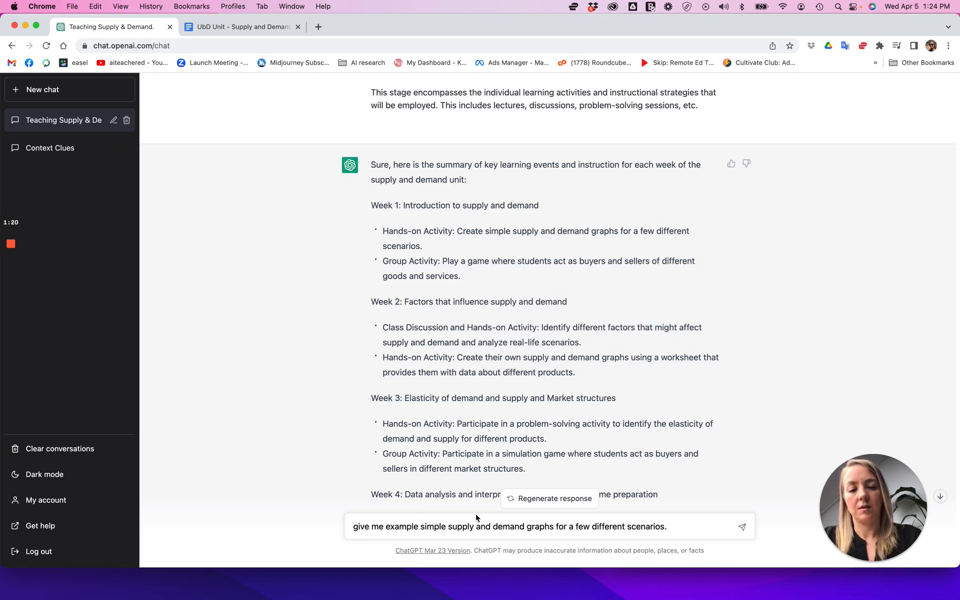
type("for")
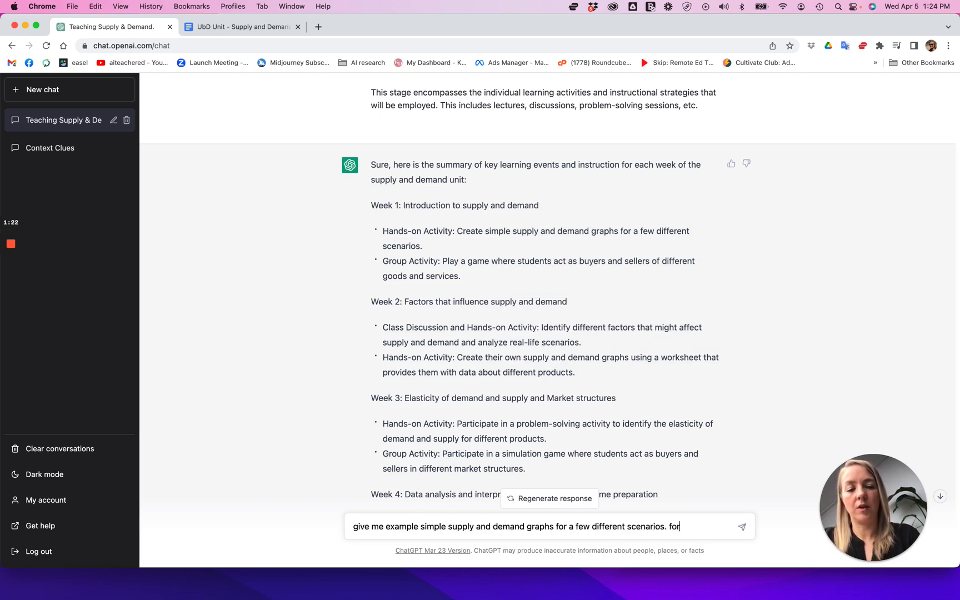
type(" week 1")
key("Return")
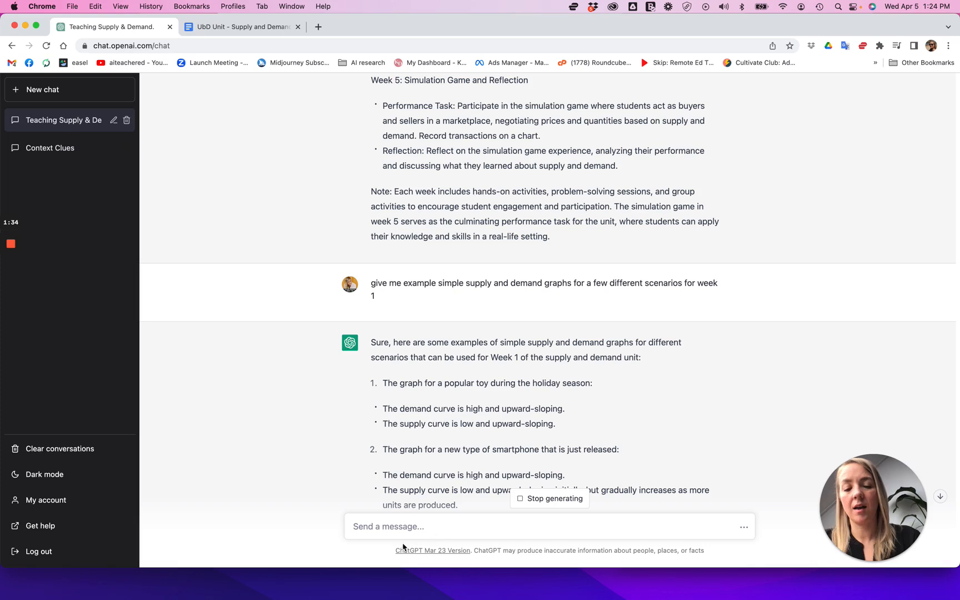
Ask ChatGPT to "give me numbers to use for number 1"
left_click(383, 528)
type("give me ")
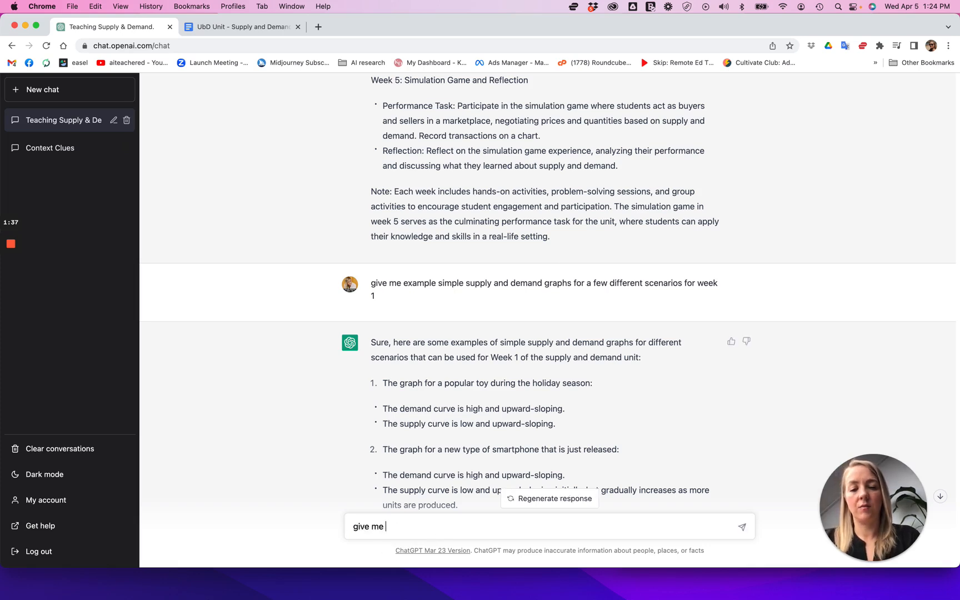
type("numbers to ")
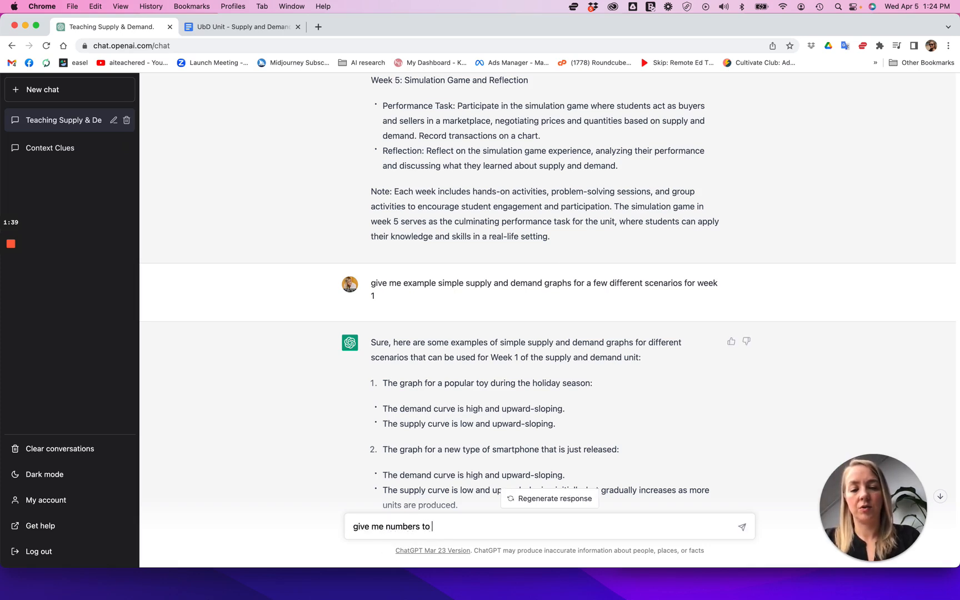
type("use for number 1")
key("Return")
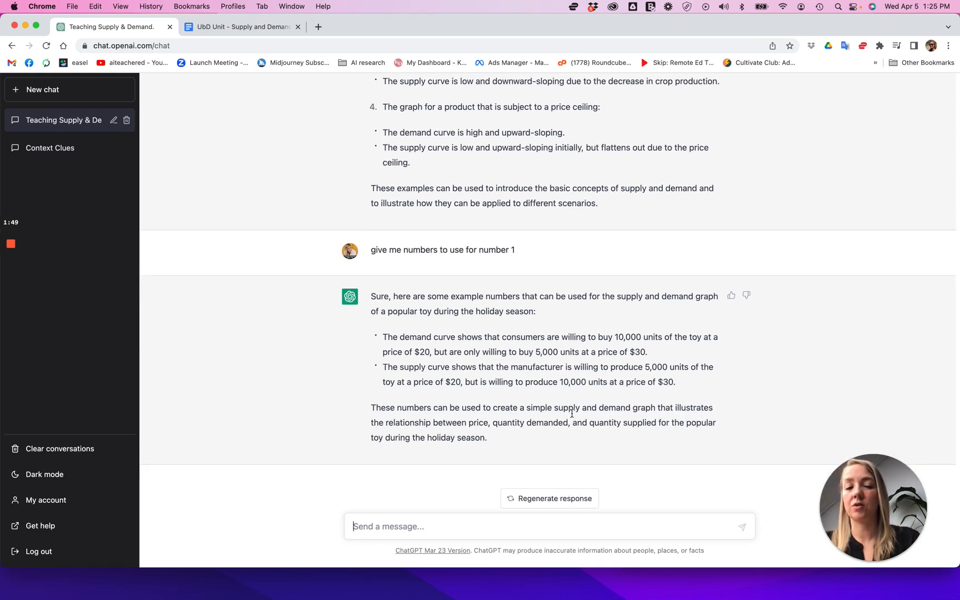
Review the example graph scenarios and return to the weekly summary of learning events, examining the Week 1 to Week 3 activities
scroll(611, 345, "up", 15)
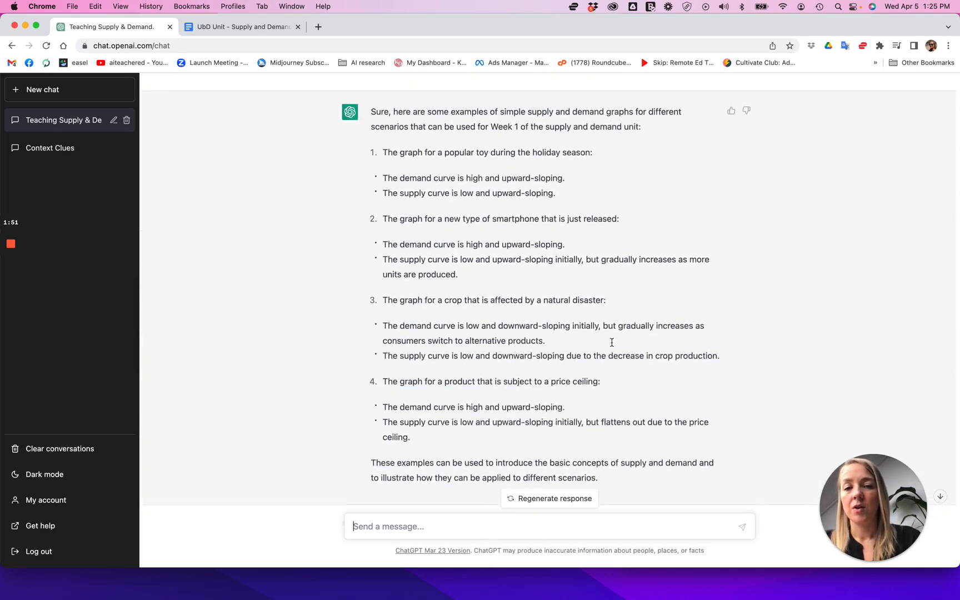
scroll(617, 353, "up", 10)
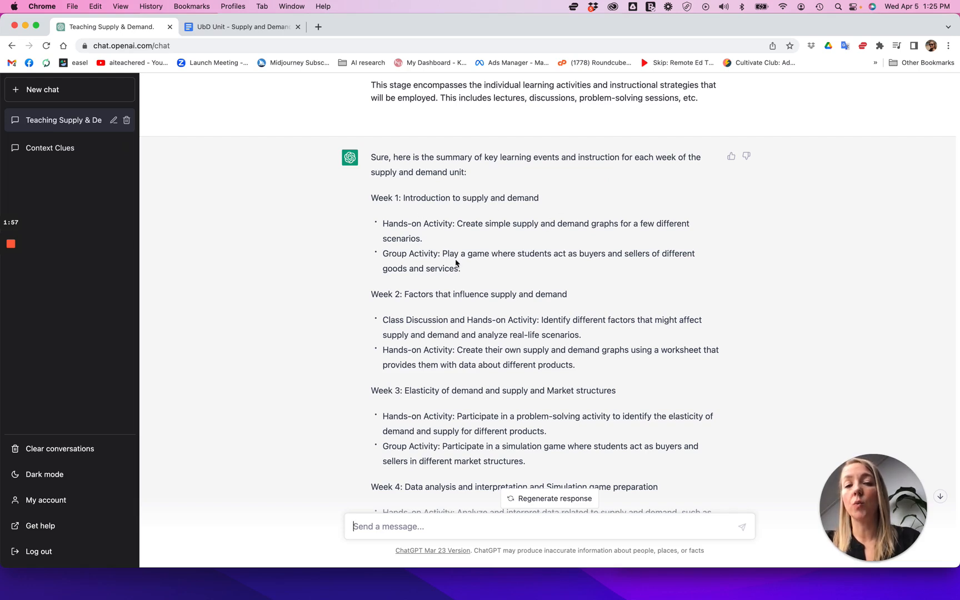
scroll(489, 291, "up", 1)
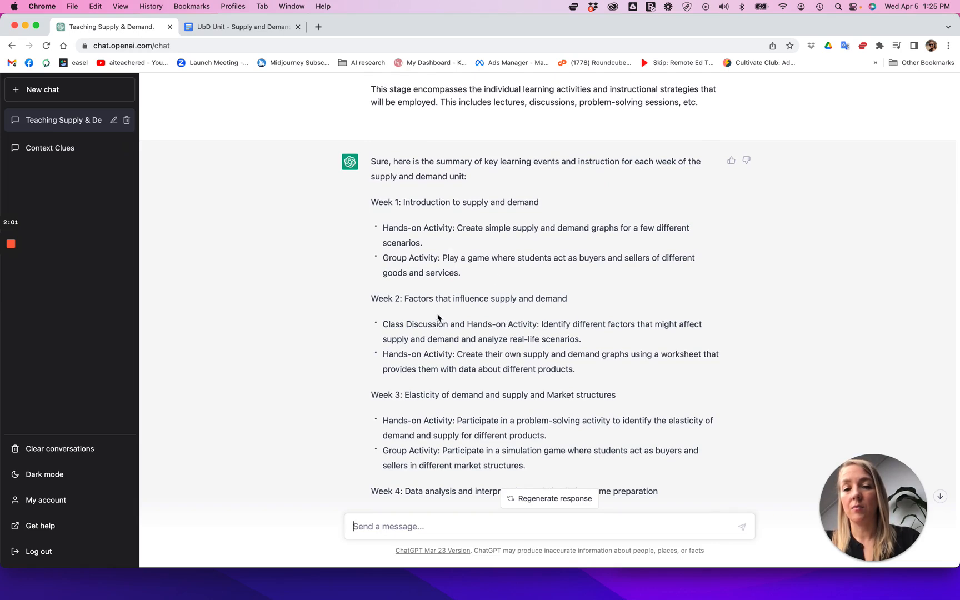
scroll(492, 495, "down", 1)
scroll(459, 335, "down", 3)
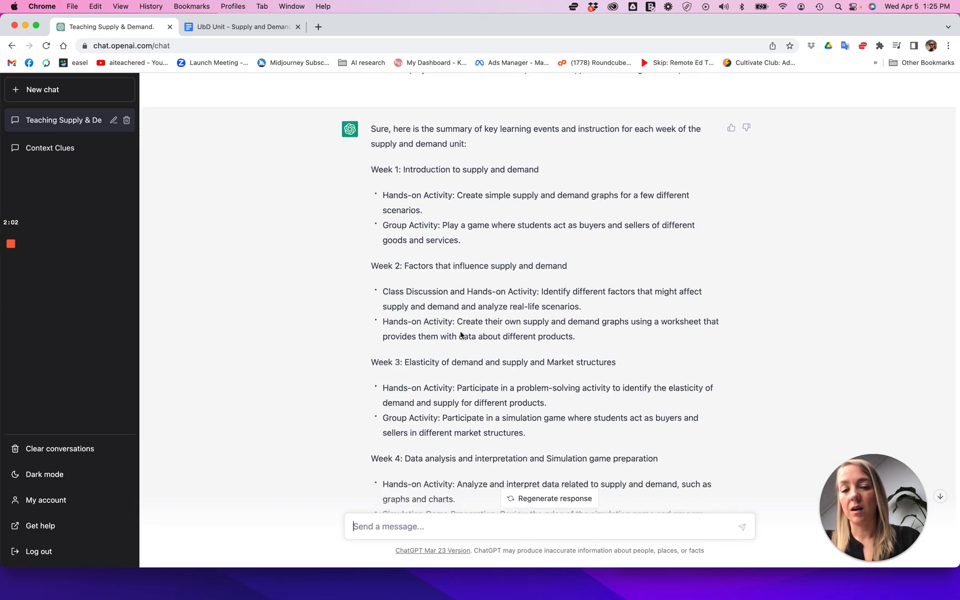